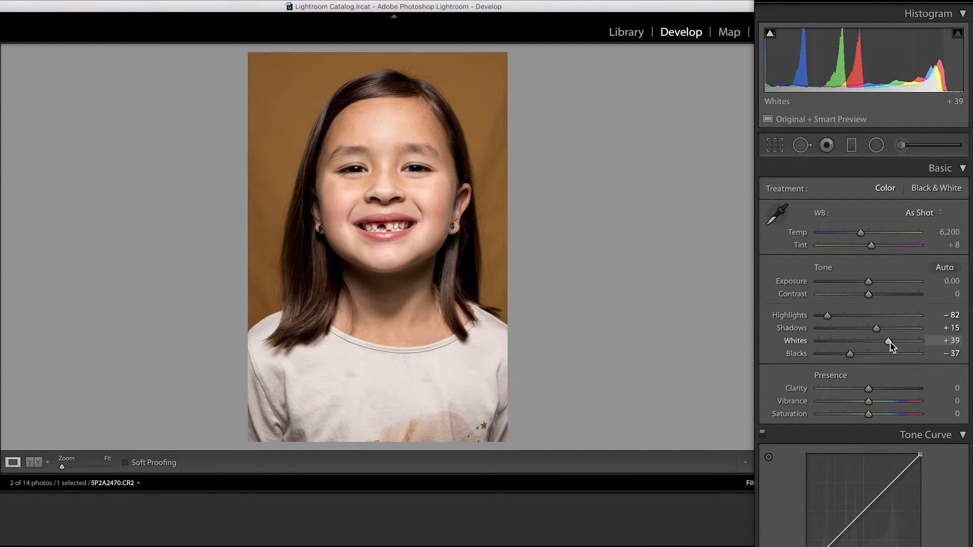
Step: Set the photo's Highlights to -83, Shadows to +47 and Whites to +32
{"action": "left_click", "coordinate": [830, 317]}
{"action": "left_click_drag", "start_coordinate": [834, 318], "coordinate": [894, 333]}
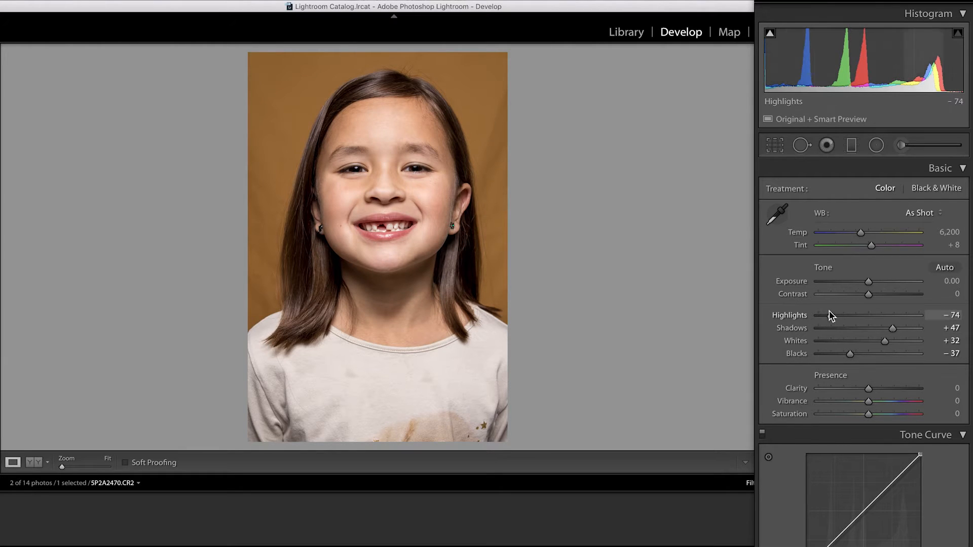
{"action": "left_click_drag", "start_coordinate": [829, 318], "coordinate": [825, 317]}
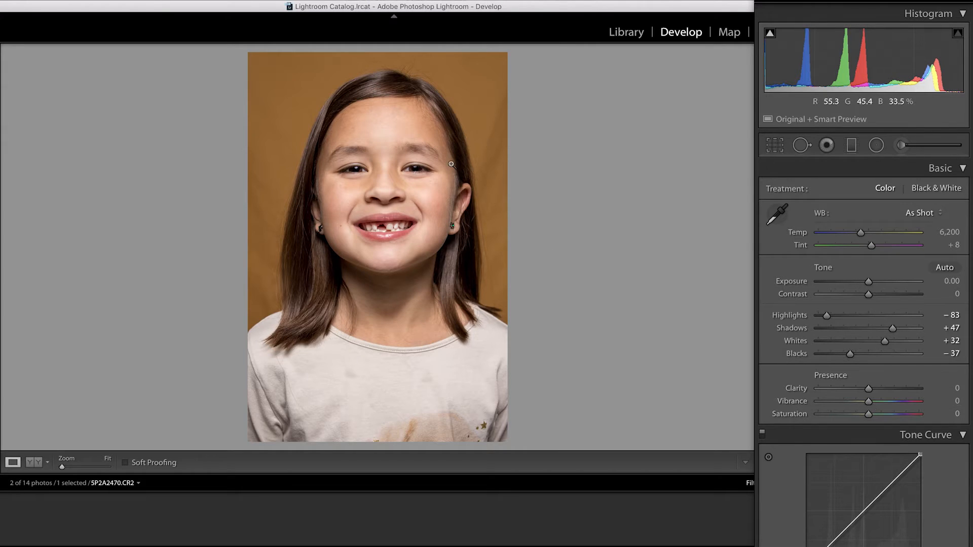
Step: Activate the adjustment brush with the Soften Skin effect preset
{"action": "left_click", "coordinate": [900, 145]}
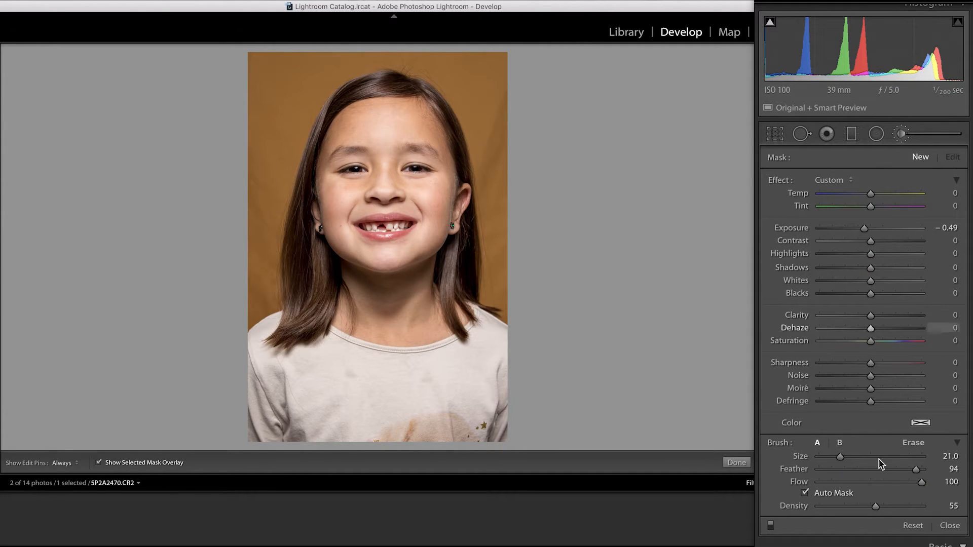
{"action": "left_click", "coordinate": [856, 182]}
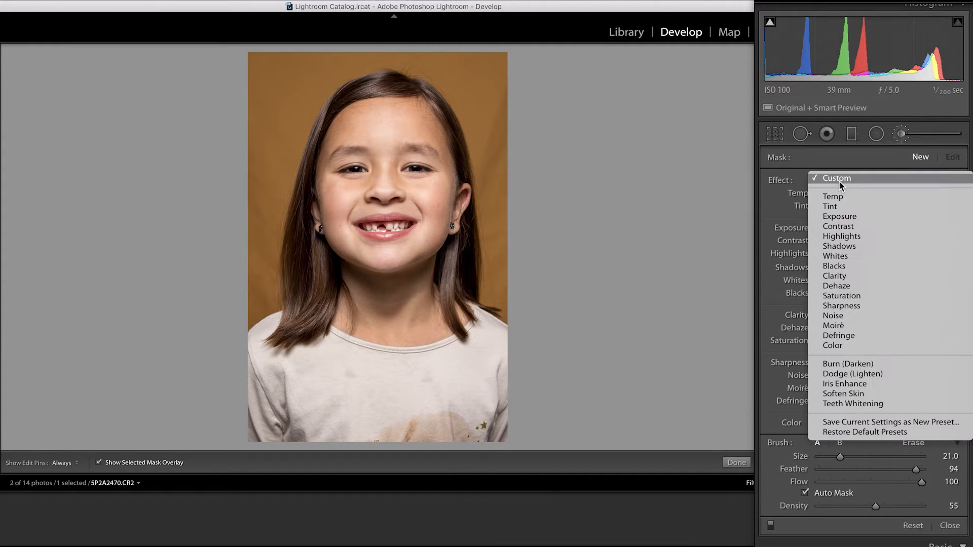
{"action": "left_click", "coordinate": [868, 396]}
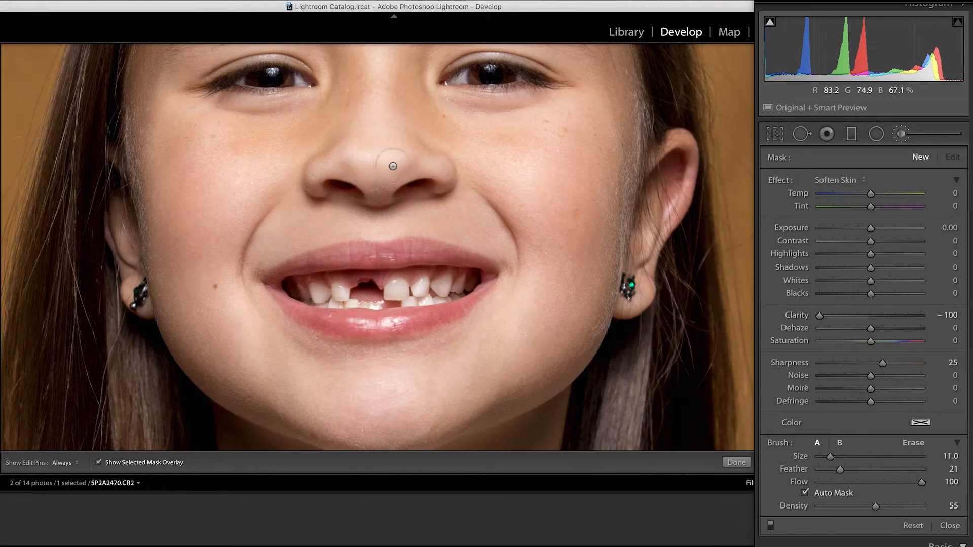
Step: Paint the Soften Skin mask over the forehead, the bridge of the nose and the temple, enlarging the brush to size 15
{"action": "left_click_drag", "start_coordinate": [391, 162], "coordinate": [397, 441]}
{"action": "key", "text": "h"}
{"action": "mouse_move", "coordinate": [512, 127]}
{"action": "left_mouse_down"}
{"action": "mouse_move", "coordinate": [312, 133]}
{"action": "mouse_move", "coordinate": [249, 167]}
{"action": "mouse_move", "coordinate": [202, 221]}
{"action": "mouse_move", "coordinate": [375, 164]}
{"action": "mouse_move", "coordinate": [475, 156]}
{"action": "mouse_move", "coordinate": [525, 140]}
{"action": "mouse_move", "coordinate": [594, 253]}
{"action": "mouse_move", "coordinate": [446, 193]}
{"action": "mouse_move", "coordinate": [396, 191]}
{"action": "mouse_move", "coordinate": [509, 210]}
{"action": "mouse_move", "coordinate": [387, 233]}
{"action": "mouse_move", "coordinate": [386, 365]}
{"action": "mouse_move", "coordinate": [393, 243]}
{"action": "mouse_move", "coordinate": [416, 256]}
{"action": "mouse_move", "coordinate": [474, 238]}
{"action": "mouse_move", "coordinate": [555, 247]}
{"action": "mouse_move", "coordinate": [460, 246]}
{"action": "mouse_move", "coordinate": [409, 265]}
{"action": "left_mouse_up"}
{"action": "key", "text": "bracketright"}
{"action": "key", "text": "bracketright"}
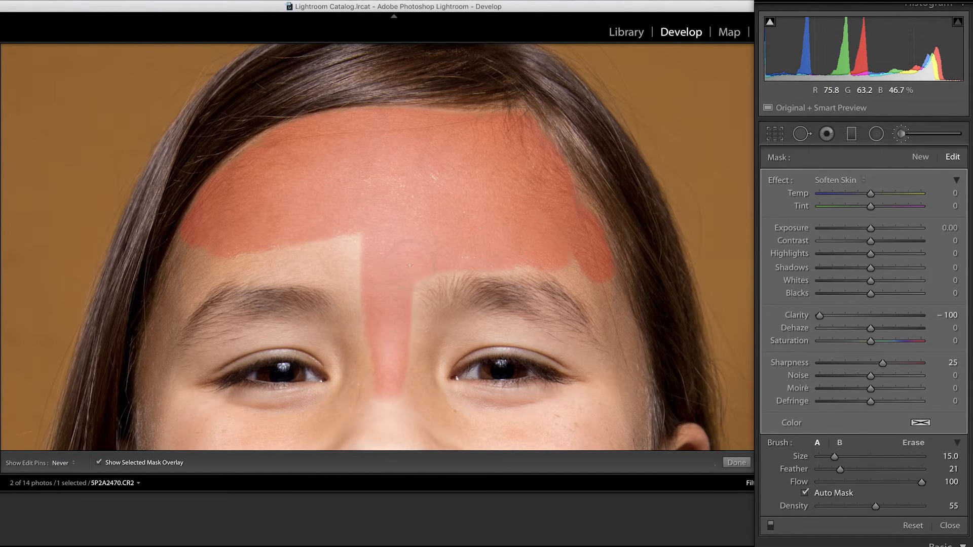
{"action": "mouse_move", "coordinate": [392, 367]}
{"action": "left_mouse_down"}
{"action": "mouse_move", "coordinate": [320, 248]}
{"action": "mouse_move", "coordinate": [301, 250]}
{"action": "left_mouse_up"}
{"action": "key", "text": "space"}
{"action": "left_click_drag", "start_coordinate": [262, 264], "coordinate": [477, 172]}
{"action": "mouse_move", "coordinate": [549, 179]}
{"action": "left_mouse_down"}
{"action": "mouse_move", "coordinate": [437, 171]}
{"action": "mouse_move", "coordinate": [400, 185]}
{"action": "mouse_move", "coordinate": [418, 163]}
{"action": "mouse_move", "coordinate": [412, 152]}
{"action": "mouse_move", "coordinate": [367, 245]}
{"action": "mouse_move", "coordinate": [359, 307]}
{"action": "mouse_move", "coordinate": [371, 412]}
{"action": "mouse_move", "coordinate": [367, 427]}
{"action": "mouse_move", "coordinate": [344, 428]}
{"action": "mouse_move", "coordinate": [348, 436]}
{"action": "mouse_move", "coordinate": [377, 282]}
{"action": "mouse_move", "coordinate": [374, 240]}
{"action": "mouse_move", "coordinate": [402, 190]}
{"action": "left_mouse_up"}
Step: Paint the skin around the eye on the photo's left side with a smaller brush, leaving out the eyebrow and eye
{"action": "key", "text": "bracketleft"}
{"action": "mouse_move", "coordinate": [581, 225]}
{"action": "left_mouse_down"}
{"action": "mouse_move", "coordinate": [577, 278]}
{"action": "mouse_move", "coordinate": [564, 260]}
{"action": "left_mouse_up"}
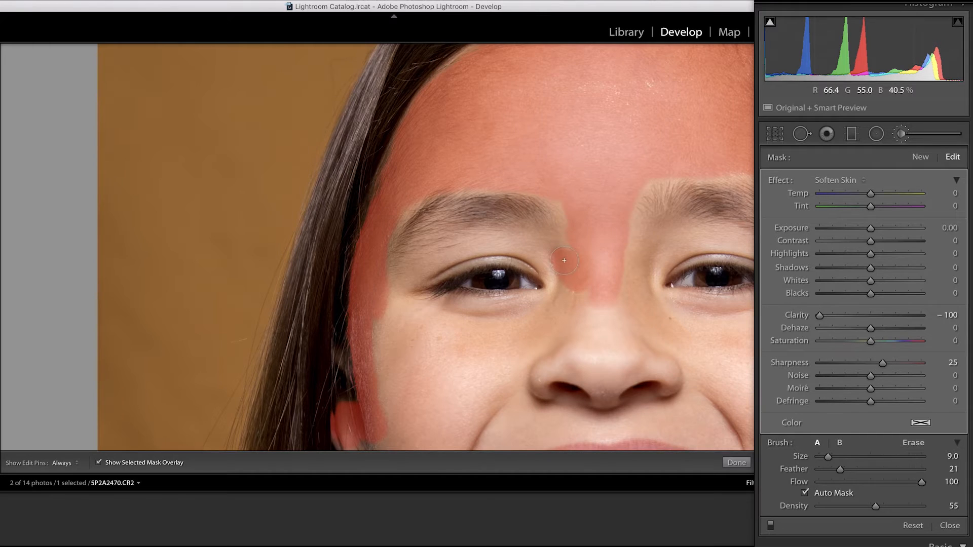
{"action": "mouse_move", "coordinate": [563, 205]}
{"action": "left_mouse_down"}
{"action": "mouse_move", "coordinate": [542, 244]}
{"action": "mouse_move", "coordinate": [520, 236]}
{"action": "mouse_move", "coordinate": [458, 247]}
{"action": "mouse_move", "coordinate": [375, 292]}
{"action": "mouse_move", "coordinate": [476, 254]}
{"action": "mouse_move", "coordinate": [533, 255]}
{"action": "mouse_move", "coordinate": [564, 290]}
{"action": "mouse_move", "coordinate": [552, 298]}
{"action": "mouse_move", "coordinate": [454, 304]}
{"action": "mouse_move", "coordinate": [406, 292]}
{"action": "mouse_move", "coordinate": [379, 301]}
{"action": "mouse_move", "coordinate": [411, 192]}
{"action": "mouse_move", "coordinate": [392, 218]}
{"action": "mouse_move", "coordinate": [397, 280]}
{"action": "mouse_move", "coordinate": [427, 254]}
{"action": "mouse_move", "coordinate": [401, 269]}
{"action": "left_mouse_up"}
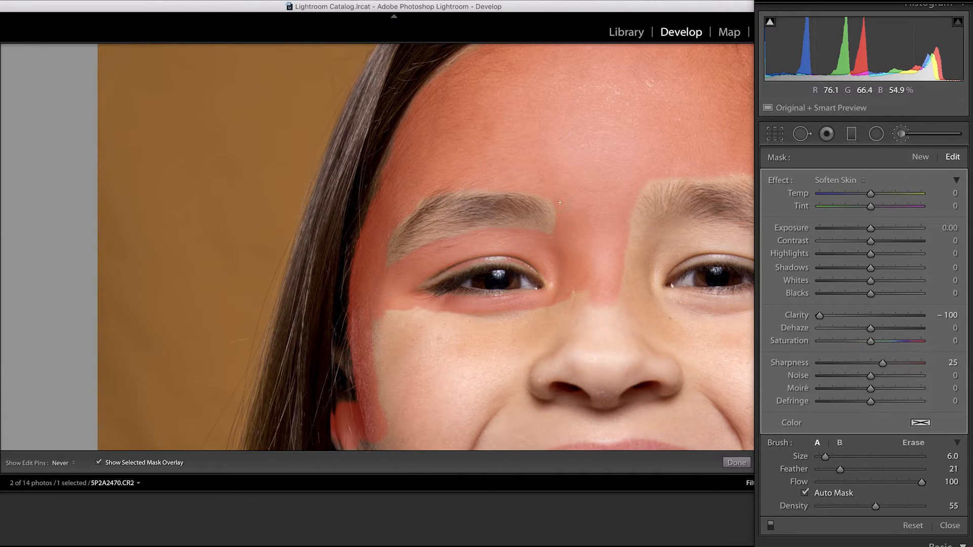
{"action": "mouse_move", "coordinate": [557, 301]}
{"action": "left_mouse_down"}
{"action": "mouse_move", "coordinate": [548, 314]}
{"action": "mouse_move", "coordinate": [391, 318]}
{"action": "left_mouse_up"}
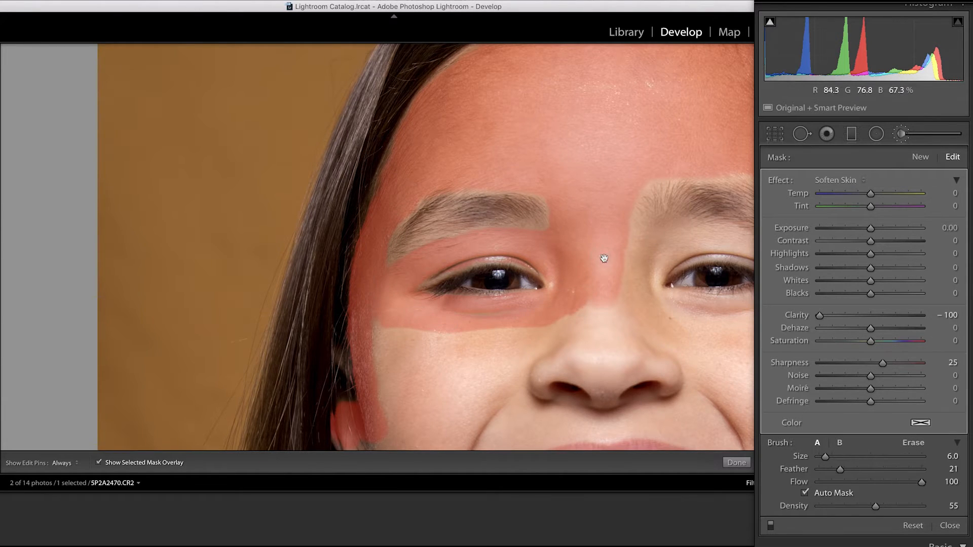
Step: Extend the skin mask around the eyebrow and eye on the photo's right side with brush size 6
{"action": "left_click_drag", "start_coordinate": [604, 258], "coordinate": [370, 251]}
{"action": "mouse_move", "coordinate": [596, 176]}
{"action": "left_mouse_down"}
{"action": "mouse_move", "coordinate": [615, 263]}
{"action": "mouse_move", "coordinate": [549, 172]}
{"action": "mouse_move", "coordinate": [430, 170]}
{"action": "mouse_move", "coordinate": [406, 238]}
{"action": "mouse_move", "coordinate": [433, 228]}
{"action": "mouse_move", "coordinate": [595, 248]}
{"action": "mouse_move", "coordinate": [621, 309]}
{"action": "mouse_move", "coordinate": [622, 350]}
{"action": "left_mouse_up"}
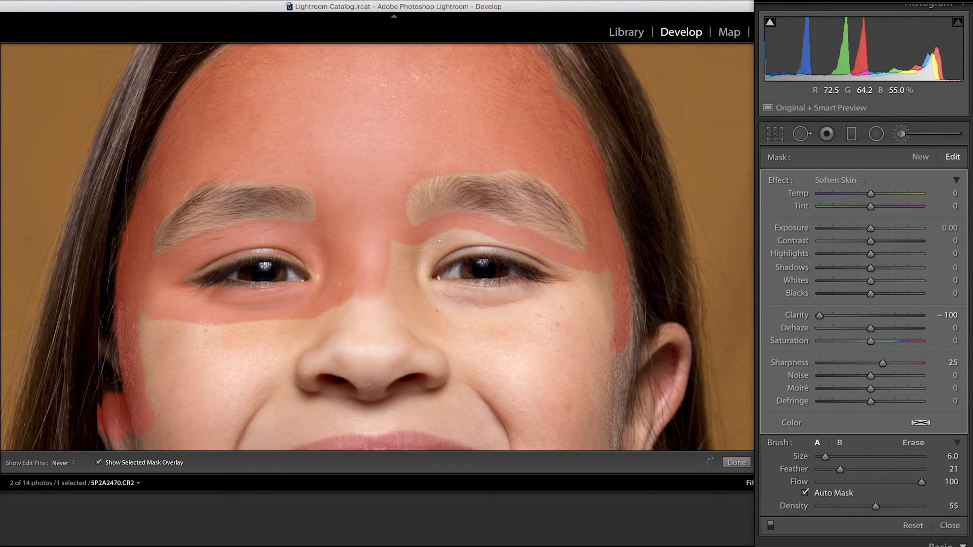
{"action": "mouse_move", "coordinate": [498, 240]}
{"action": "left_mouse_down"}
{"action": "mouse_move", "coordinate": [522, 246]}
{"action": "mouse_move", "coordinate": [420, 261]}
{"action": "mouse_move", "coordinate": [395, 294]}
{"action": "left_mouse_up"}
{"action": "mouse_move", "coordinate": [538, 289]}
{"action": "left_mouse_down"}
{"action": "mouse_move", "coordinate": [608, 289]}
{"action": "mouse_move", "coordinate": [414, 272]}
{"action": "left_mouse_up"}
Step: Paint the skin mask over the nose and both cheeks with brush size 15
{"action": "key", "text": "bracketright"}
{"action": "key", "text": "bracketright"}
{"action": "key", "text": "bracketright"}
{"action": "key", "text": "bracketright"}
{"action": "key", "text": "bracketright"}
{"action": "key", "text": "bracketright"}
{"action": "key", "text": "bracketright"}
{"action": "key", "text": "bracketright"}
{"action": "key", "text": "bracketright"}
{"action": "mouse_move", "coordinate": [613, 307]}
{"action": "left_mouse_down"}
{"action": "mouse_move", "coordinate": [606, 324]}
{"action": "mouse_move", "coordinate": [552, 318]}
{"action": "left_mouse_up"}
{"action": "mouse_move", "coordinate": [318, 358]}
{"action": "left_mouse_down"}
{"action": "mouse_move", "coordinate": [564, 363]}
{"action": "mouse_move", "coordinate": [513, 325]}
{"action": "mouse_move", "coordinate": [416, 329]}
{"action": "mouse_move", "coordinate": [409, 388]}
{"action": "mouse_move", "coordinate": [212, 395]}
{"action": "mouse_move", "coordinate": [527, 412]}
{"action": "mouse_move", "coordinate": [527, 321]}
{"action": "left_mouse_up"}
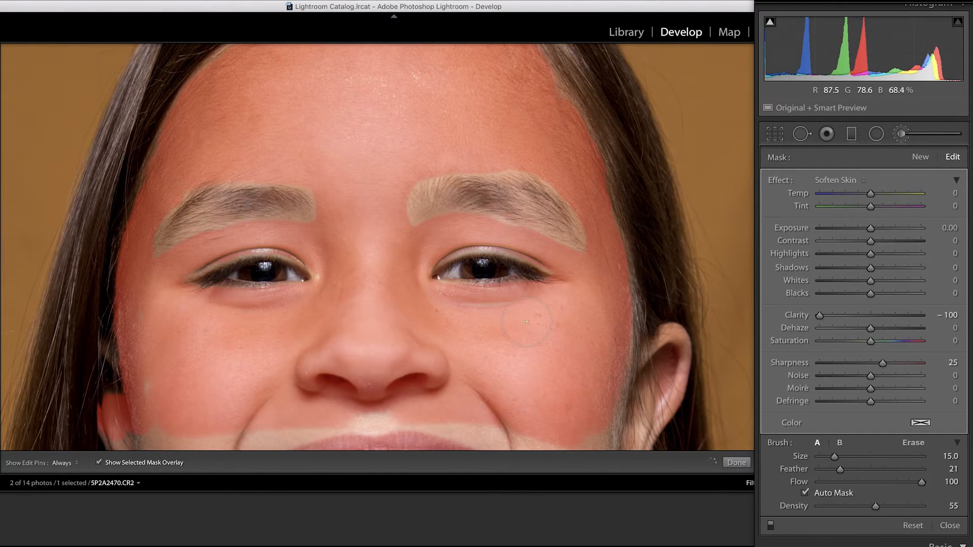
Step: Paint the skin around the mouth with brush size 11, keeping the lips and teeth out of the mask
{"action": "left_click_drag", "start_coordinate": [579, 406], "coordinate": [525, 258]}
{"action": "key", "text": "bracketleft"}
{"action": "key", "text": "bracketleft"}
{"action": "key", "text": "bracketleft"}
{"action": "key", "text": "bracketleft"}
{"action": "mouse_move", "coordinate": [598, 219]}
{"action": "left_mouse_down"}
{"action": "mouse_move", "coordinate": [614, 218]}
{"action": "mouse_move", "coordinate": [568, 330]}
{"action": "mouse_move", "coordinate": [572, 349]}
{"action": "mouse_move", "coordinate": [583, 258]}
{"action": "mouse_move", "coordinate": [540, 345]}
{"action": "mouse_move", "coordinate": [497, 317]}
{"action": "mouse_move", "coordinate": [324, 271]}
{"action": "mouse_move", "coordinate": [400, 284]}
{"action": "mouse_move", "coordinate": [461, 312]}
{"action": "mouse_move", "coordinate": [441, 357]}
{"action": "mouse_move", "coordinate": [403, 388]}
{"action": "mouse_move", "coordinate": [299, 408]}
{"action": "mouse_move", "coordinate": [213, 388]}
{"action": "mouse_move", "coordinate": [180, 338]}
{"action": "mouse_move", "coordinate": [196, 303]}
{"action": "mouse_move", "coordinate": [307, 277]}
{"action": "left_mouse_up"}
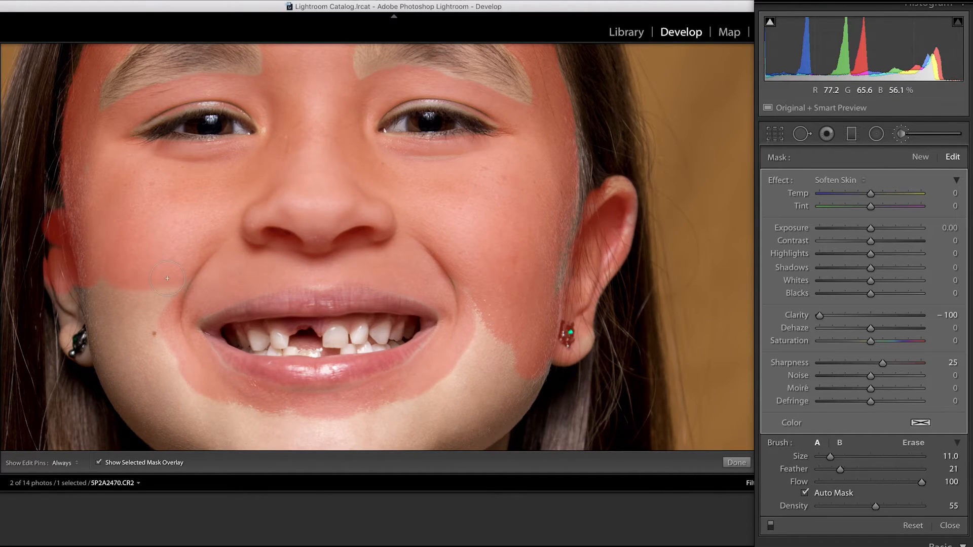
{"action": "mouse_move", "coordinate": [84, 243]}
{"action": "left_mouse_down"}
{"action": "mouse_move", "coordinate": [132, 292]}
{"action": "mouse_move", "coordinate": [80, 345]}
{"action": "mouse_move", "coordinate": [145, 416]}
{"action": "mouse_move", "coordinate": [163, 358]}
{"action": "mouse_move", "coordinate": [186, 419]}
{"action": "mouse_move", "coordinate": [489, 308]}
{"action": "mouse_move", "coordinate": [418, 147]}
{"action": "left_mouse_up"}
Step: Cover the remaining lower cheeks, jaw, chin and neck with the skin mask using a larger brush
{"action": "key", "text": "]"}
{"action": "key", "text": "]"}
{"action": "key", "text": "]"}
{"action": "key", "text": "]"}
{"action": "key", "text": "]"}
{"action": "mouse_move", "coordinate": [443, 200]}
{"action": "left_mouse_down"}
{"action": "mouse_move", "coordinate": [416, 225]}
{"action": "mouse_move", "coordinate": [477, 192]}
{"action": "mouse_move", "coordinate": [428, 257]}
{"action": "left_mouse_up"}
{"action": "mouse_move", "coordinate": [310, 270]}
{"action": "left_mouse_down"}
{"action": "mouse_move", "coordinate": [354, 286]}
{"action": "mouse_move", "coordinate": [325, 312]}
{"action": "mouse_move", "coordinate": [237, 309]}
{"action": "mouse_move", "coordinate": [399, 299]}
{"action": "mouse_move", "coordinate": [431, 282]}
{"action": "mouse_move", "coordinate": [412, 401]}
{"action": "mouse_move", "coordinate": [222, 332]}
{"action": "mouse_move", "coordinate": [396, 208]}
{"action": "left_mouse_up"}
{"action": "left_click_drag", "start_coordinate": [197, 145], "coordinate": [218, 218]}
{"action": "mouse_move", "coordinate": [478, 225]}
{"action": "left_mouse_down"}
{"action": "mouse_move", "coordinate": [509, 253]}
{"action": "mouse_move", "coordinate": [332, 252]}
{"action": "mouse_move", "coordinate": [395, 318]}
{"action": "left_mouse_up"}
{"action": "mouse_move", "coordinate": [276, 388]}
{"action": "left_mouse_down"}
{"action": "mouse_move", "coordinate": [354, 401]}
{"action": "mouse_move", "coordinate": [185, 278]}
{"action": "mouse_move", "coordinate": [434, 321]}
{"action": "left_mouse_up"}
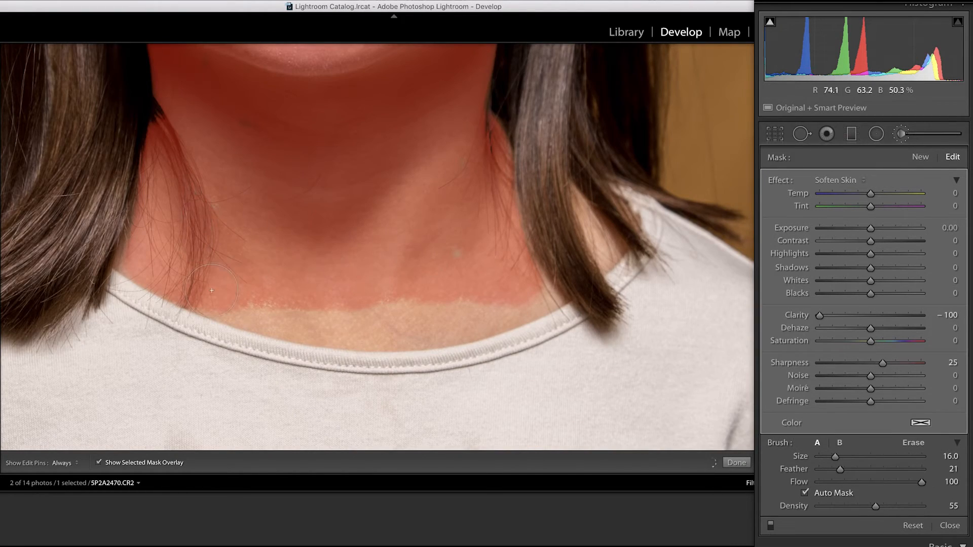
{"action": "mouse_move", "coordinate": [212, 290]}
{"action": "left_mouse_down"}
{"action": "mouse_move", "coordinate": [289, 314]}
{"action": "mouse_move", "coordinate": [402, 327]}
{"action": "mouse_move", "coordinate": [532, 303]}
{"action": "left_mouse_up"}
Step: Add the small patch of skin between the hair and the shirt collar to the mask with brush size 5
{"action": "key", "text": "z"}
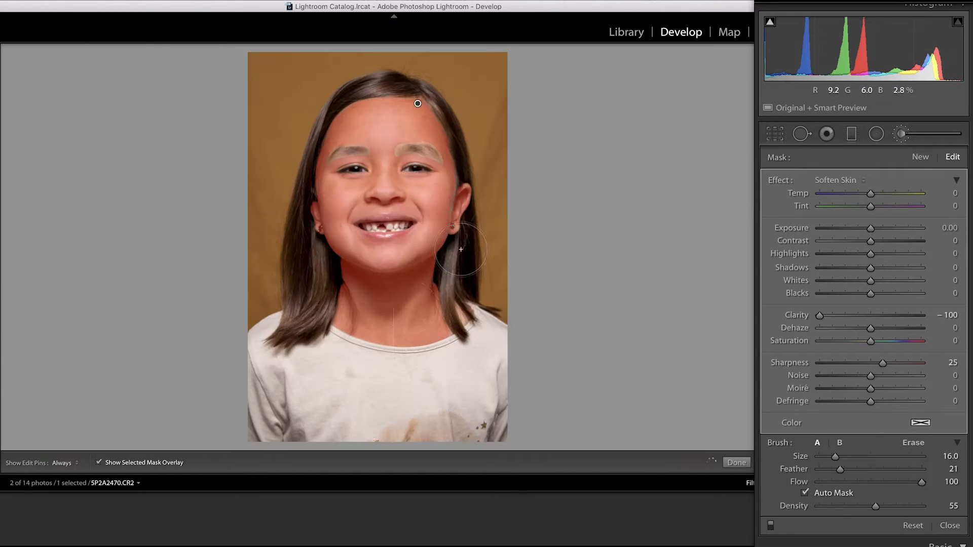
{"action": "key", "text": "z"}
{"action": "key", "text": "bracketleft"}
{"action": "key", "text": "bracketleft"}
{"action": "key", "text": "bracketleft"}
{"action": "key", "text": "bracketleft"}
{"action": "key", "text": "bracketleft"}
{"action": "key", "text": "bracketleft"}
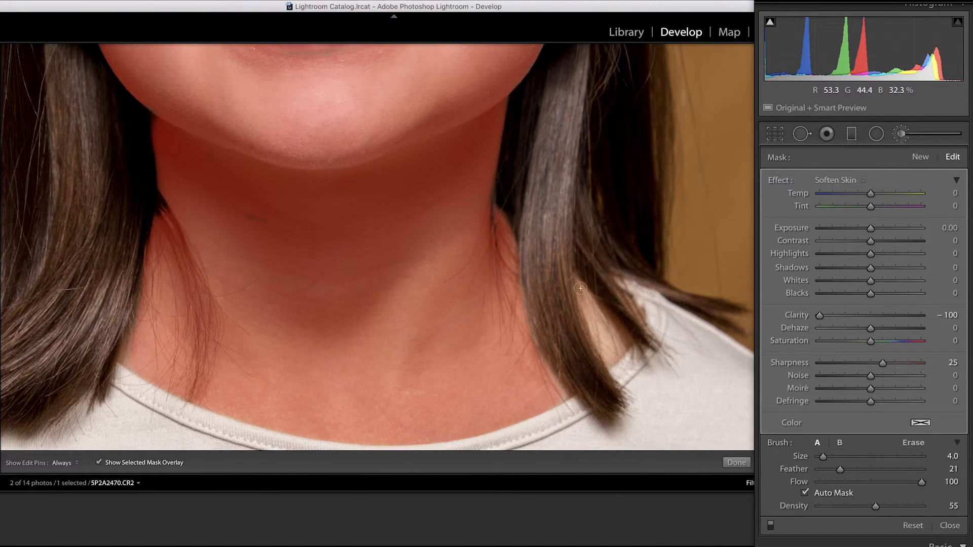
{"action": "key", "text": "bracketright"}
{"action": "key", "text": "bracketright"}
{"action": "left_click_drag", "start_coordinate": [616, 351], "coordinate": [605, 349]}
Step: Hide the mask overlay and compare the whole photo before and after, side by side
{"action": "key", "text": "z"}
{"action": "left_click", "coordinate": [98, 464]}
{"action": "left_click", "coordinate": [951, 131]}
{"action": "left_click", "coordinate": [37, 466]}
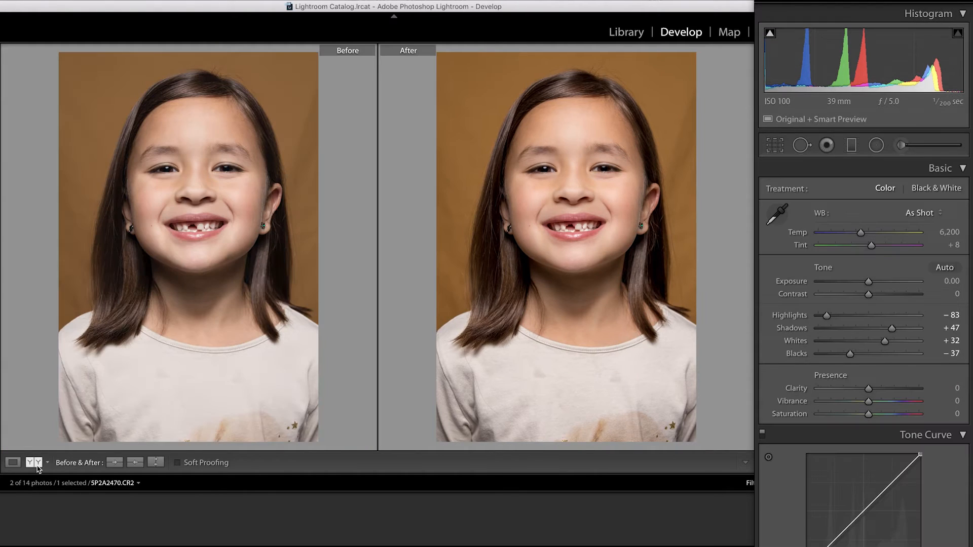
Step: Set the skin-softening mask's Clarity to -67 and Sharpness to 0
{"action": "key", "text": "k"}
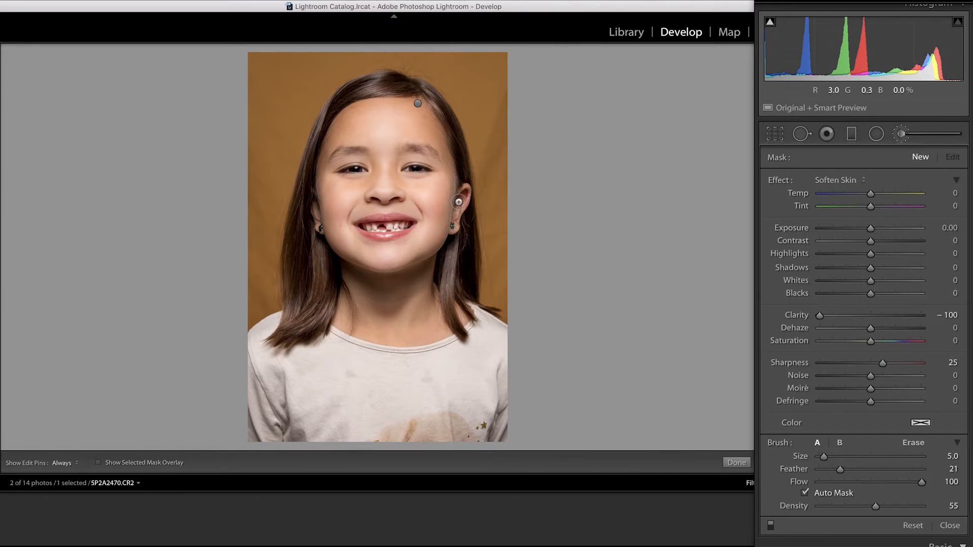
{"action": "left_click", "coordinate": [418, 103]}
{"action": "left_click_drag", "start_coordinate": [820, 315], "coordinate": [837, 314]}
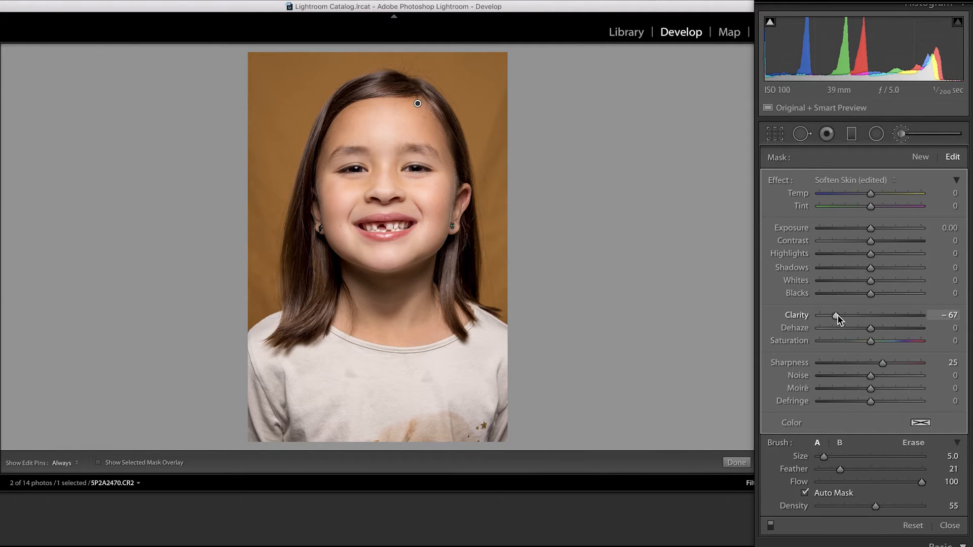
{"action": "key", "text": "z"}
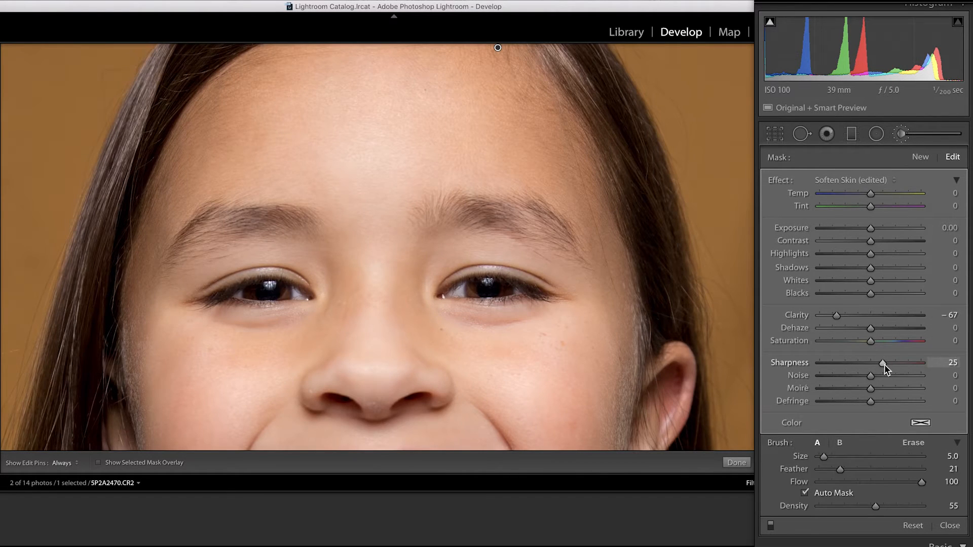
{"action": "key", "text": "super+z"}
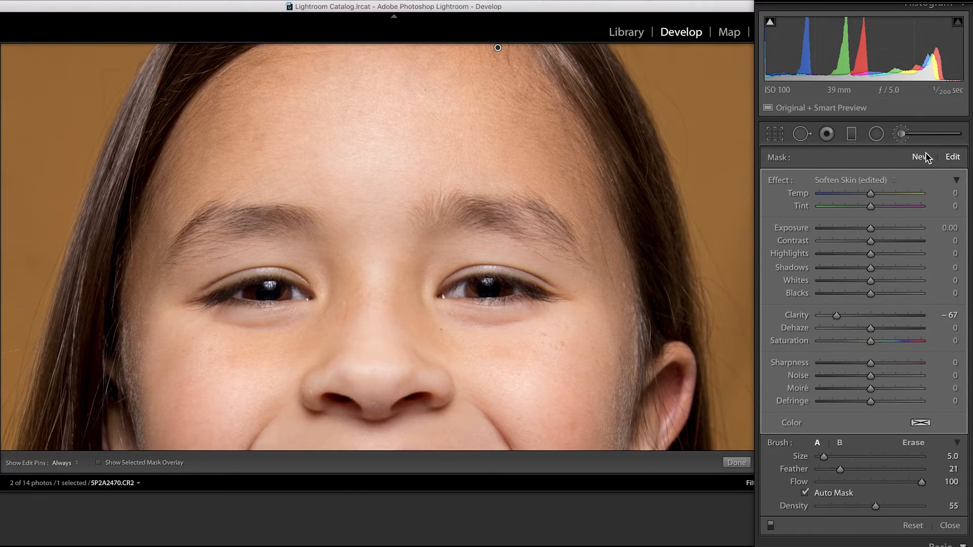
Step: Create a new brush mask with Clarity 22 and Sharpness 25 and paint it over both eyebrows
{"action": "left_click", "coordinate": [920, 157]}
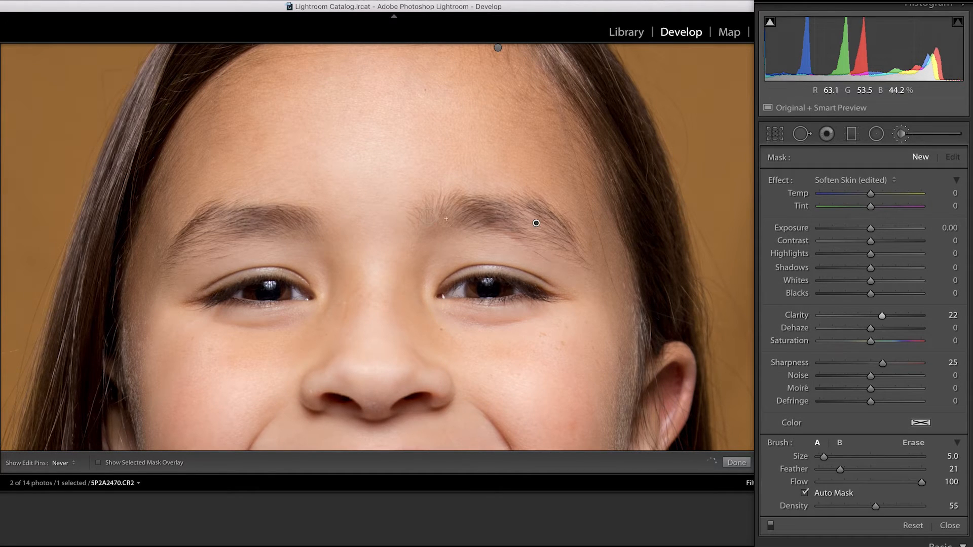
{"action": "left_click_drag", "start_coordinate": [572, 248], "coordinate": [488, 222]}
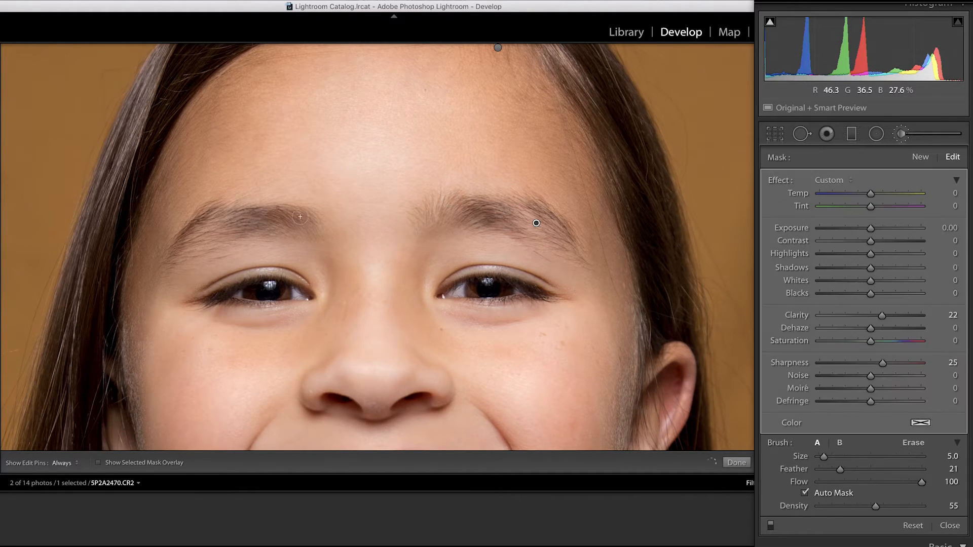
{"action": "left_click_drag", "start_coordinate": [251, 224], "coordinate": [304, 226]}
Step: Paint the eyebrow sharpening mask over the lips and teeth as well, starting with brush size 9
{"action": "left_click_drag", "start_coordinate": [452, 265], "coordinate": [482, 116]}
{"action": "key", "text": "bracketright"}
{"action": "key", "text": "bracketright"}
{"action": "key", "text": "bracketright"}
{"action": "key", "text": "bracketright"}
{"action": "left_click_drag", "start_coordinate": [424, 329], "coordinate": [333, 331]}
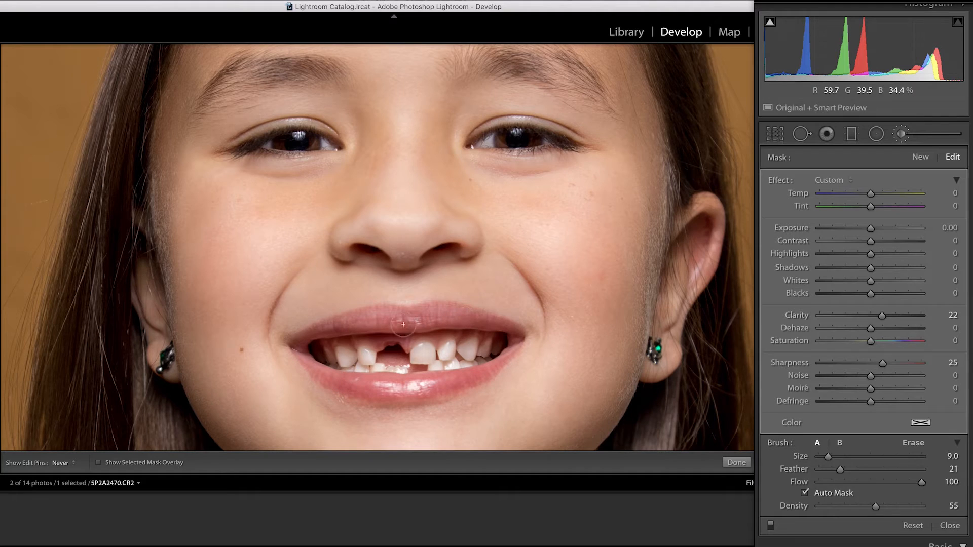
{"action": "left_click_drag", "start_coordinate": [491, 346], "coordinate": [478, 347]}
{"action": "key", "text": "h"}
{"action": "key", "text": "h"}
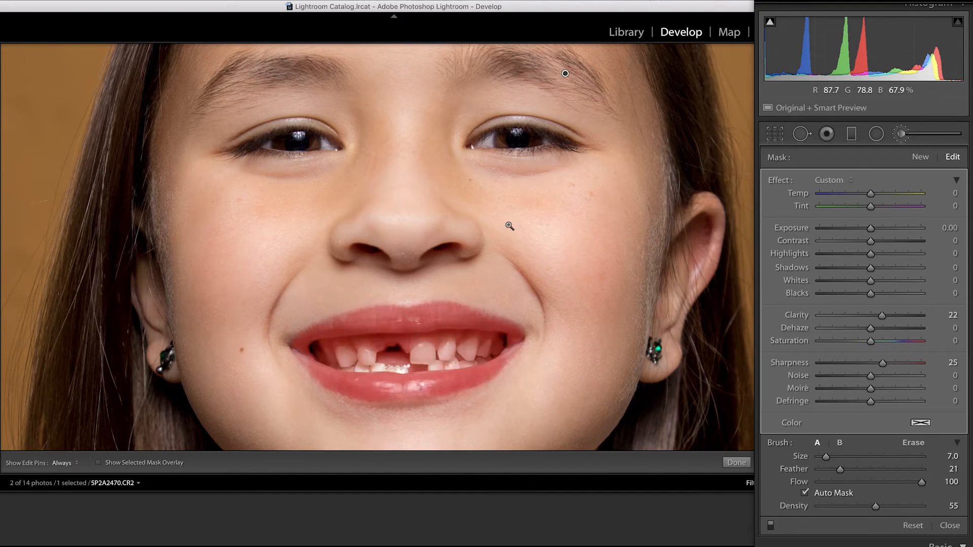
Step: Create a new brush mask with the Teeth Whitening effect and paint it over the teeth on the photo's right side
{"action": "key", "text": "z"}
{"action": "left_click", "coordinate": [836, 180]}
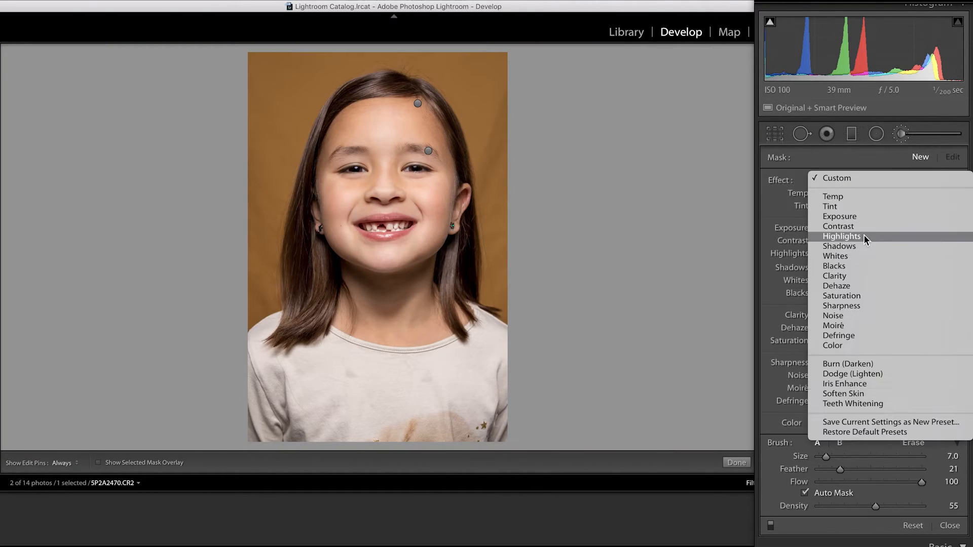
{"action": "left_click", "coordinate": [895, 404]}
{"action": "key", "text": "z"}
{"action": "key", "text": "bracketleft"}
{"action": "key", "text": "h"}
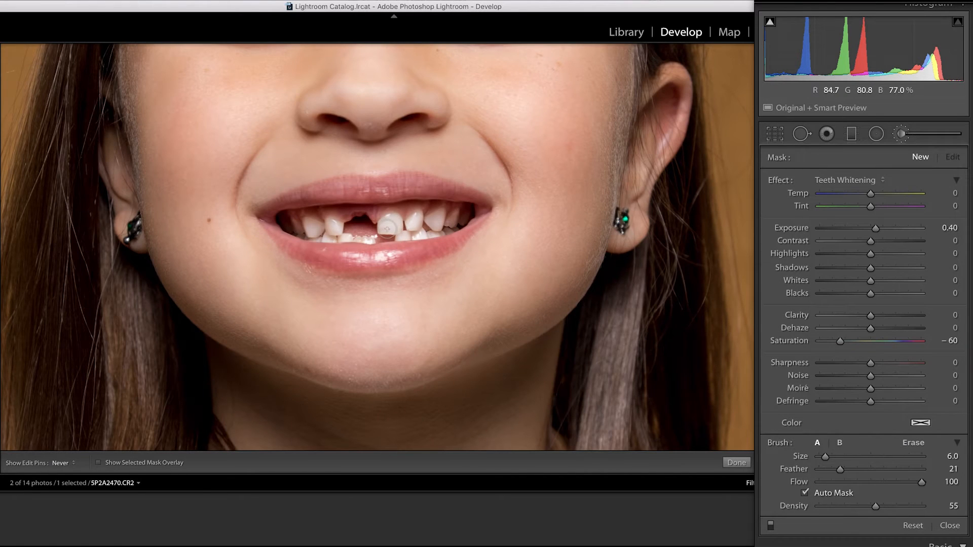
{"action": "left_click_drag", "start_coordinate": [417, 227], "coordinate": [455, 219]}
Step: Show the mask overlay and paint the whitening mask over the remaining teeth with brush size 3 and feather 7
{"action": "key", "text": "bracketleft"}
{"action": "key", "text": "bracketleft"}
{"action": "key", "text": "bracketleft"}
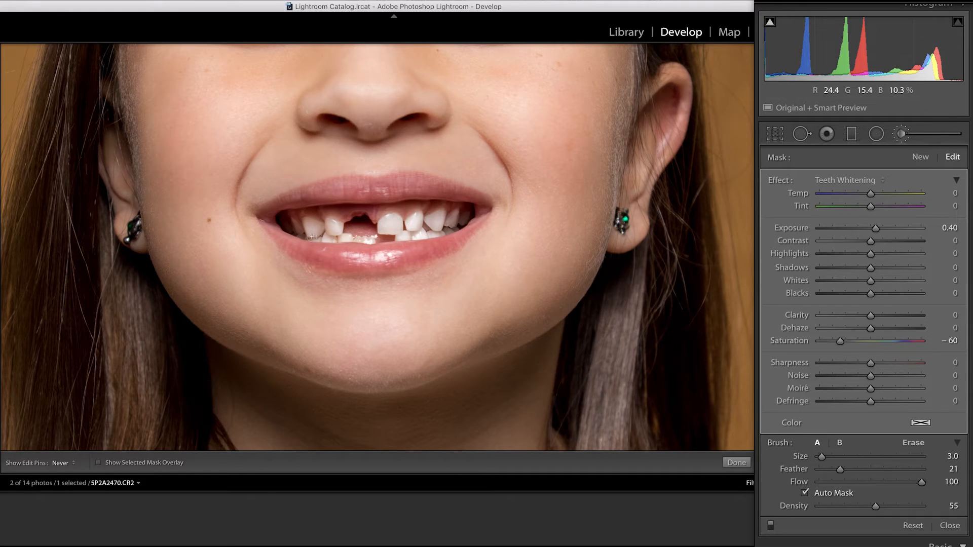
{"action": "left_click_drag", "start_coordinate": [298, 230], "coordinate": [335, 224]}
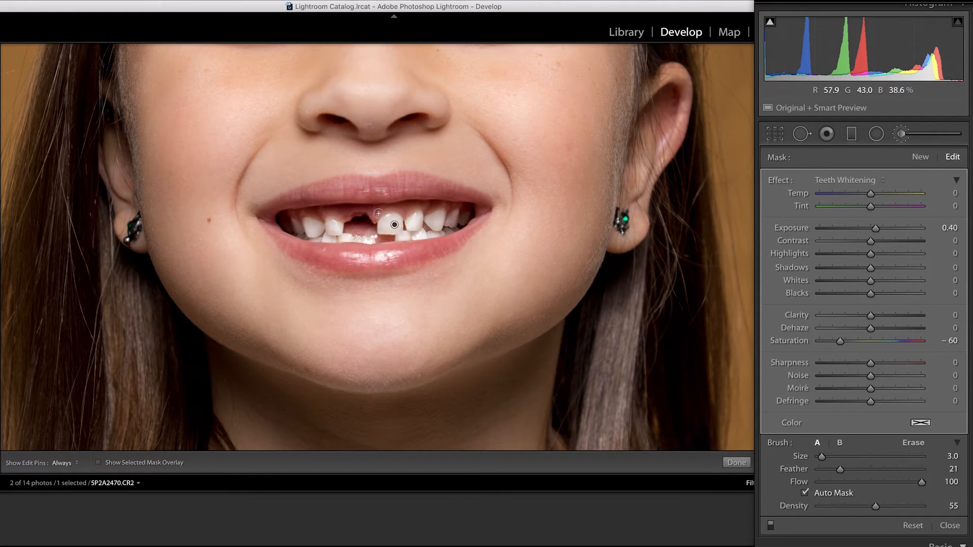
{"action": "key", "text": "super+z"}
{"action": "left_click", "coordinate": [147, 463]}
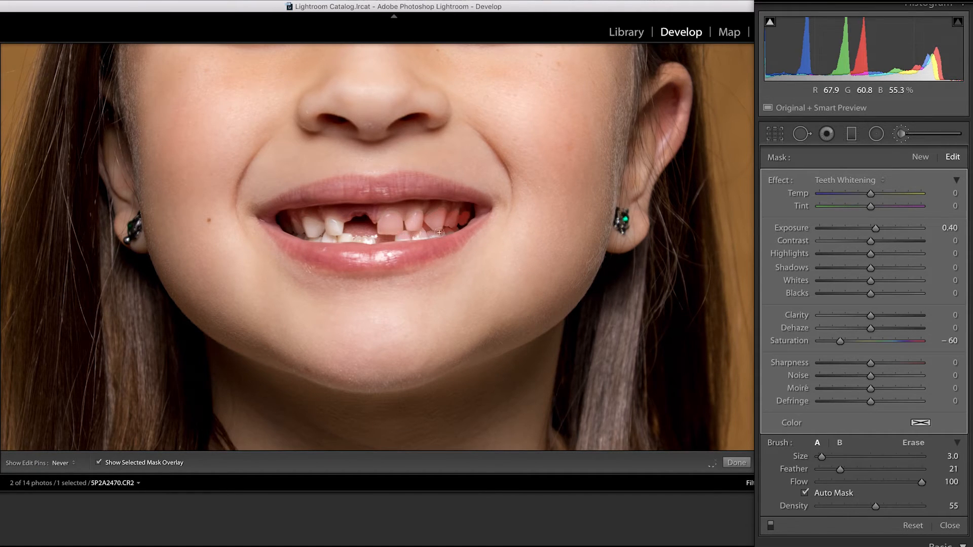
{"action": "key", "text": "h"}
{"action": "key", "text": "shift+bracketleft"}
{"action": "key", "text": "shift+bracketleft"}
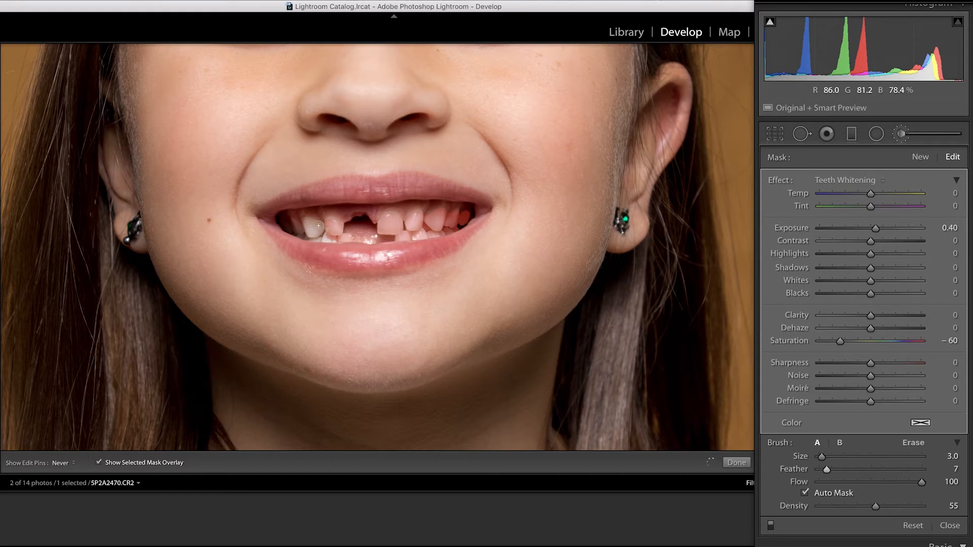
{"action": "left_click_drag", "start_coordinate": [296, 227], "coordinate": [315, 232]}
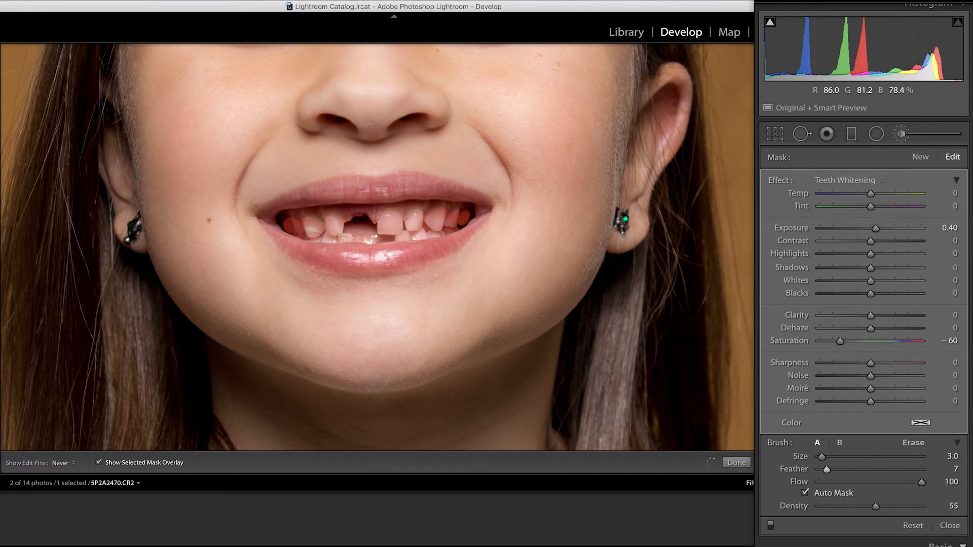
Step: Hide the mask overlay and set the teeth mask's Exposure to 0.52 and Saturation to -63
{"action": "key", "text": "h"}
{"action": "key", "text": "o"}
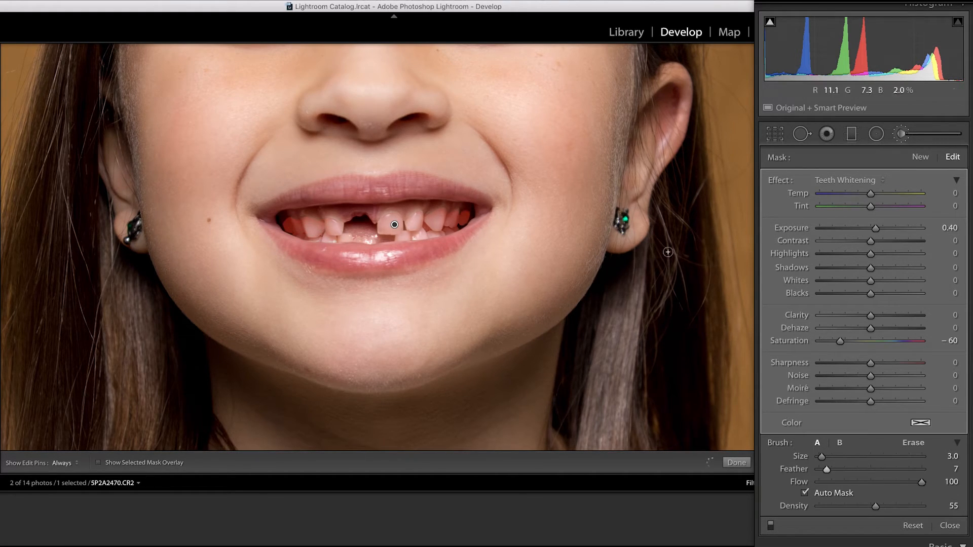
{"action": "left_click_drag", "start_coordinate": [872, 231], "coordinate": [875, 230]}
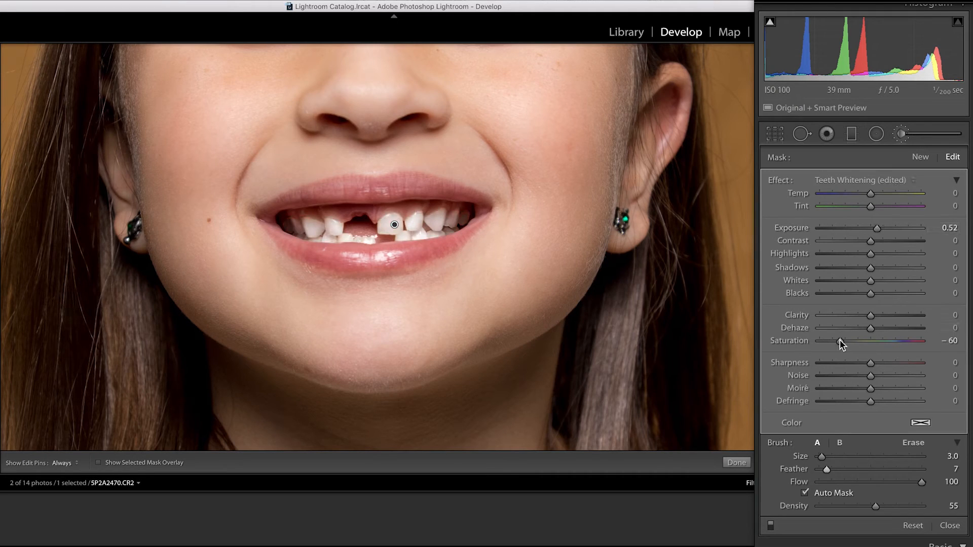
{"action": "left_click_drag", "start_coordinate": [840, 340], "coordinate": [837, 339]}
Step: Create a new brush mask with the Iris Enhance effect, paint it over both eyes and show the mask overlay
{"action": "left_click", "coordinate": [484, 252]}
{"action": "left_click", "coordinate": [411, 156]}
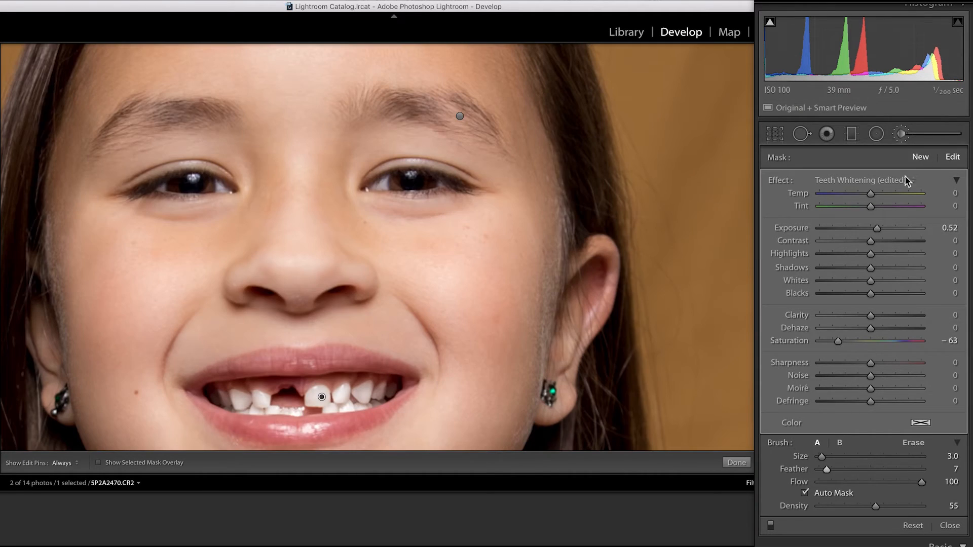
{"action": "left_click", "coordinate": [923, 158]}
{"action": "left_click", "coordinate": [861, 179]}
{"action": "left_click", "coordinate": [852, 158]}
{"action": "left_click_drag", "start_coordinate": [396, 178], "coordinate": [424, 184]}
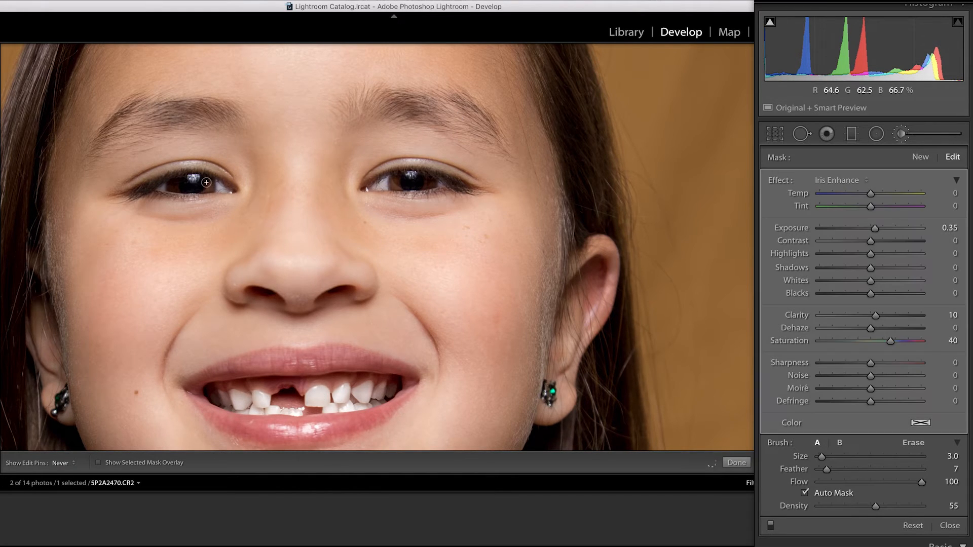
{"action": "key", "text": "["}
{"action": "key", "text": "h"}
{"action": "left_click", "coordinate": [99, 462]}
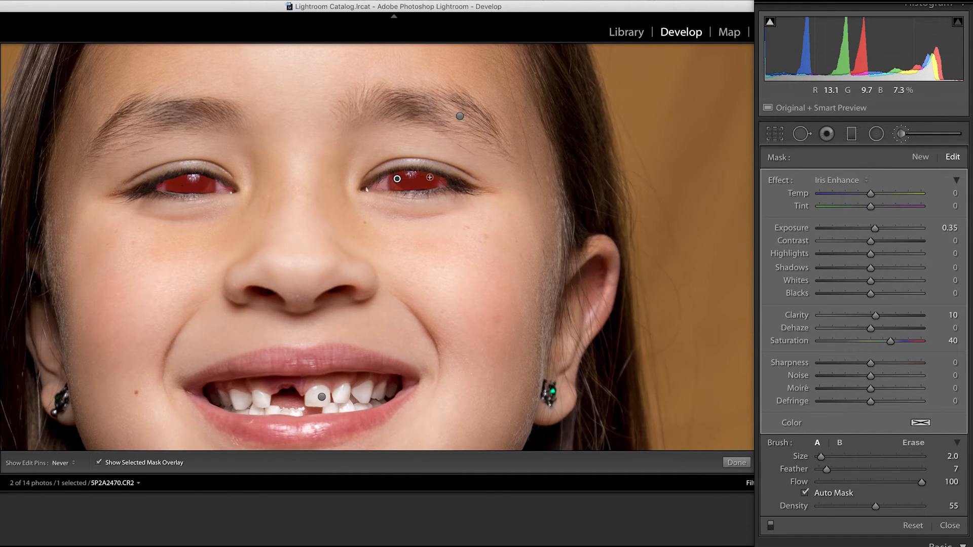
Step: Hide the mask overlay and set the iris mask's Exposure to 0.49
{"action": "key", "text": "h"}
{"action": "key", "text": "h"}
{"action": "key", "text": "o"}
{"action": "left_click_drag", "start_coordinate": [874, 227], "coordinate": [876, 227]}
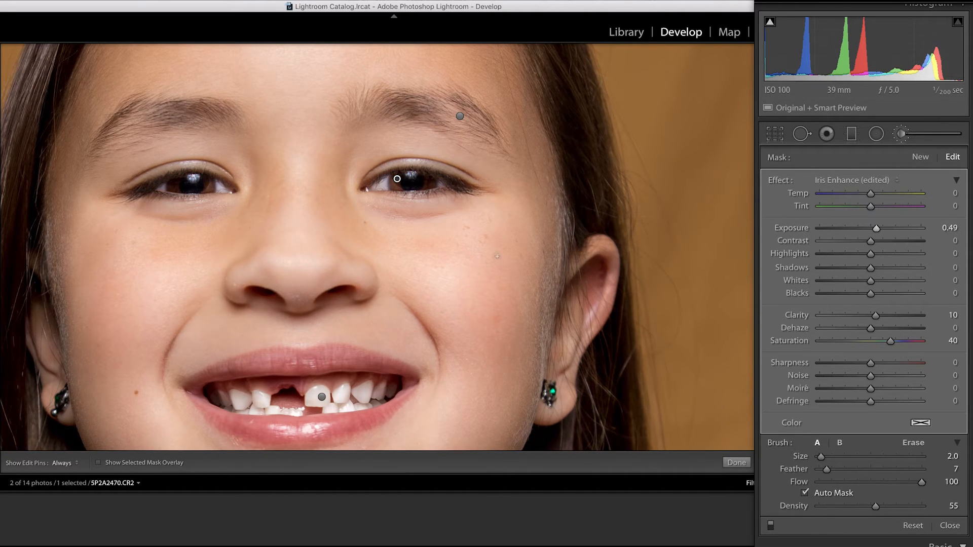
Step: Try to heal the underside of the nose tip with the Spot Removal tool at size 28
{"action": "key", "text": "q"}
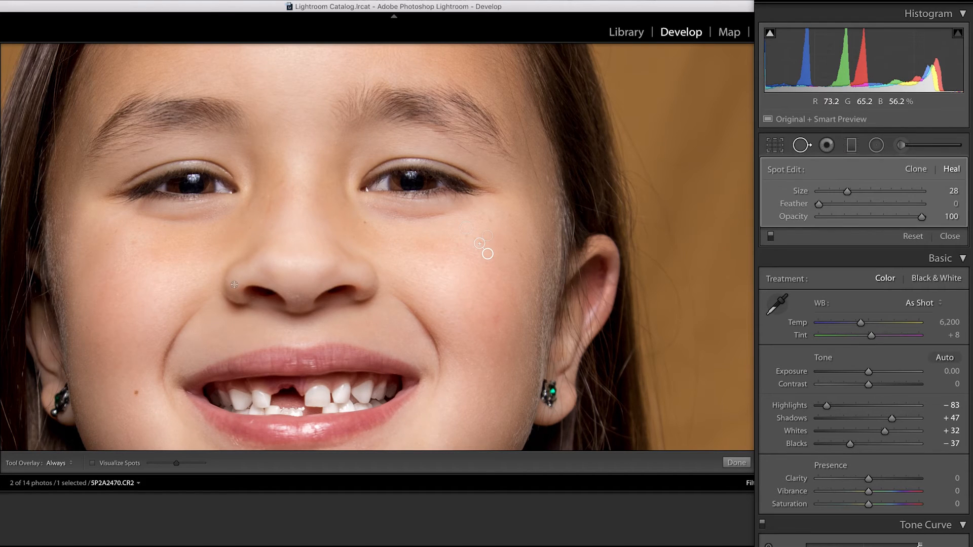
{"action": "left_click_drag", "start_coordinate": [288, 295], "coordinate": [297, 302]}
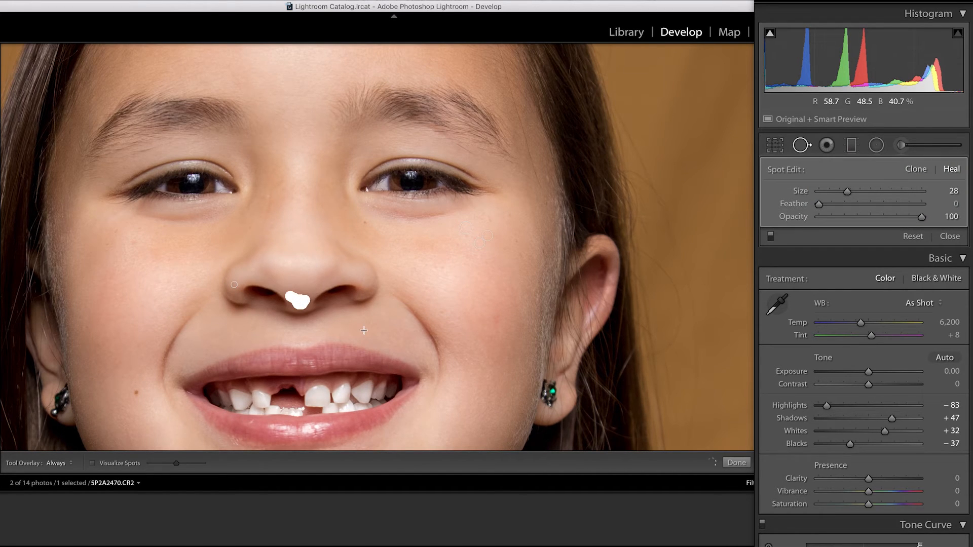
{"action": "left_click_drag", "start_coordinate": [301, 313], "coordinate": [299, 310]}
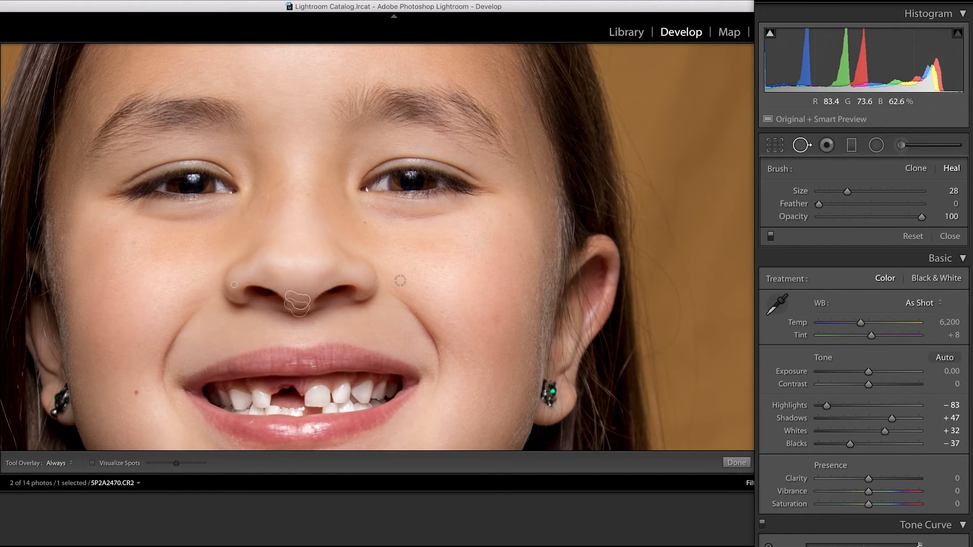
Step: Create a new brush mask with all effects reset, Sharpness -77 and size 4, and paint it over the underside of the nose tip
{"action": "left_click", "coordinate": [901, 145]}
{"action": "double_click", "coordinate": [780, 180]}
{"action": "left_click_drag", "start_coordinate": [871, 363], "coordinate": [831, 363]}
{"action": "key", "text": "bracketright"}
{"action": "key", "text": "bracketright"}
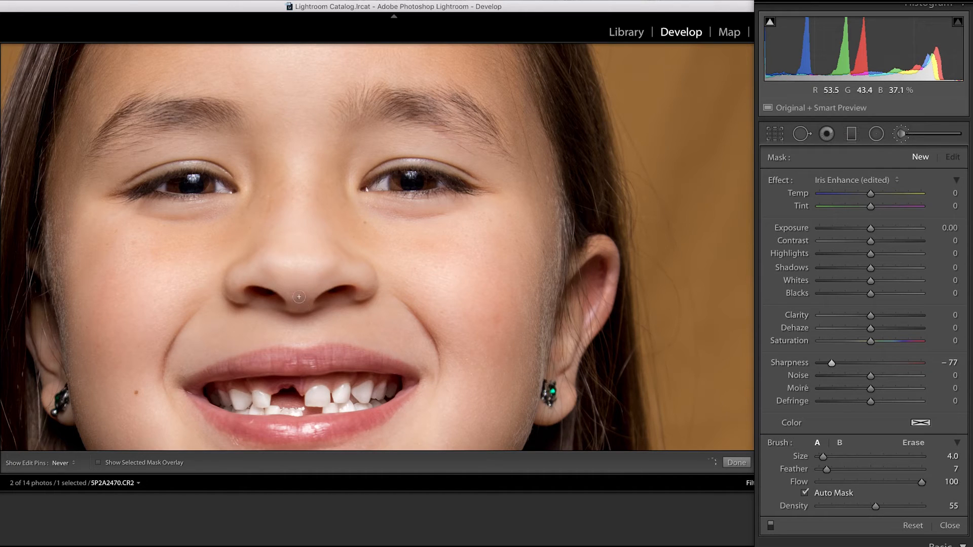
{"action": "left_click_drag", "start_coordinate": [299, 300], "coordinate": [303, 306]}
{"action": "left_click_drag", "start_coordinate": [327, 163], "coordinate": [398, 386]}
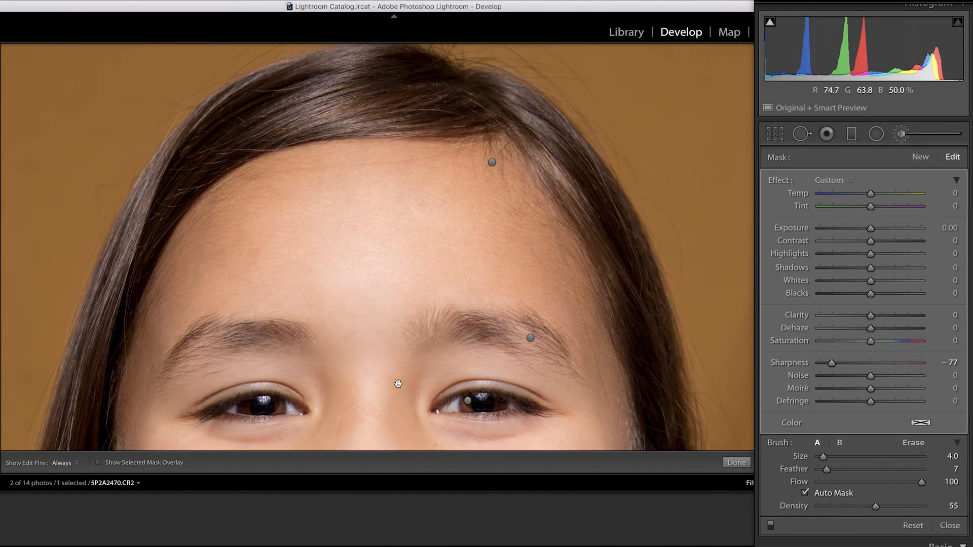
{"action": "left_click", "coordinate": [801, 134]}
{"action": "key", "text": "minus"}
{"action": "key", "text": "minus"}
{"action": "key", "text": "minus"}
{"action": "key", "text": "minus"}
{"action": "key", "text": "minus"}
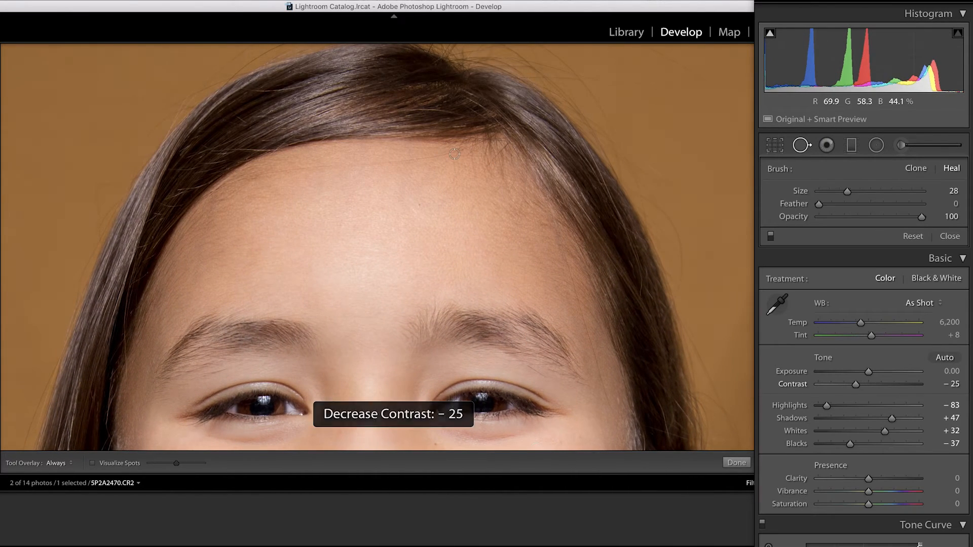
{"action": "key", "text": "equal"}
{"action": "key", "text": "equal"}
{"action": "key", "text": "bracketright"}
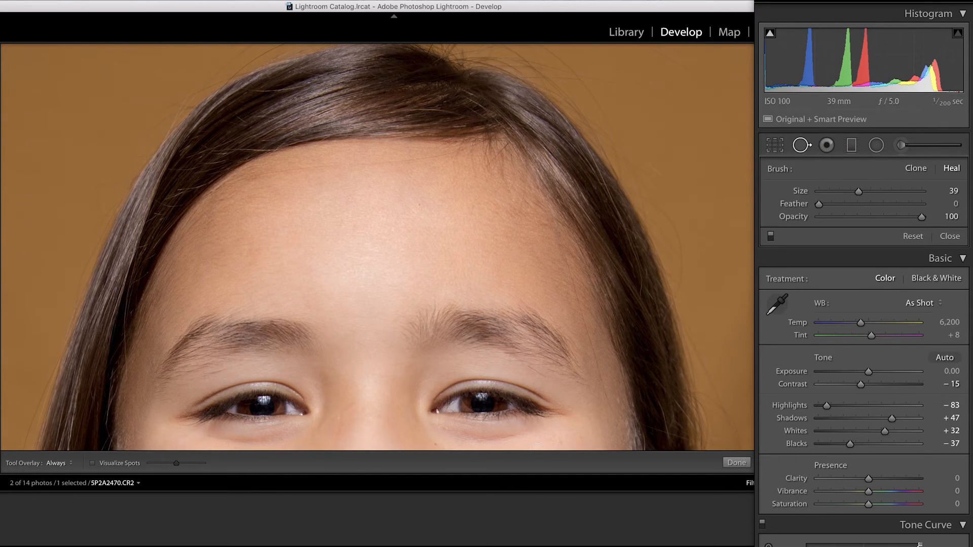
{"action": "key", "text": "semicolon"}
{"action": "left_click", "coordinate": [801, 146]}
Step: Heal a thin strip along the forehead hairline with the Spot Removal tool at size 17, then close the tool
{"action": "key", "text": "q"}
{"action": "key", "text": "bracketleft"}
{"action": "key", "text": "bracketleft"}
{"action": "left_click_drag", "start_coordinate": [453, 152], "coordinate": [430, 157]}
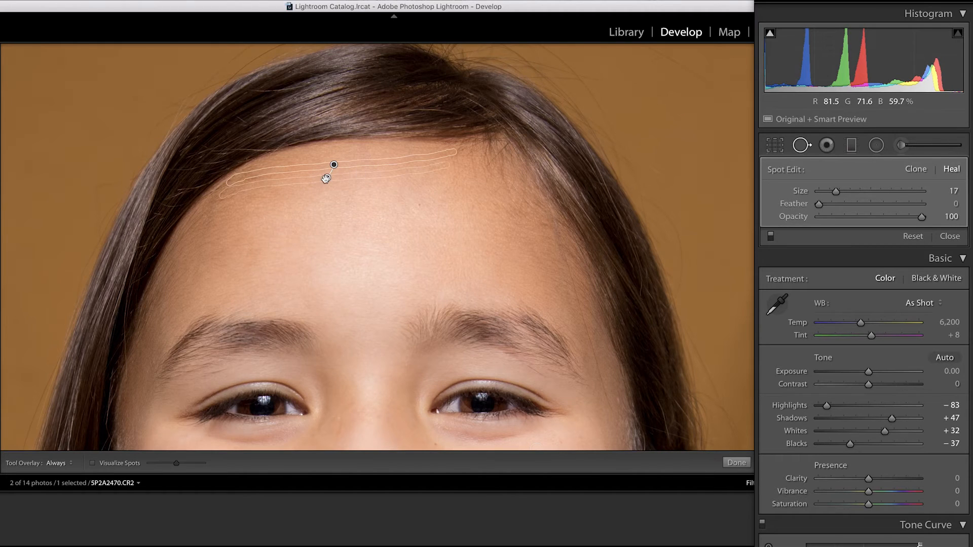
{"action": "key", "text": "q"}
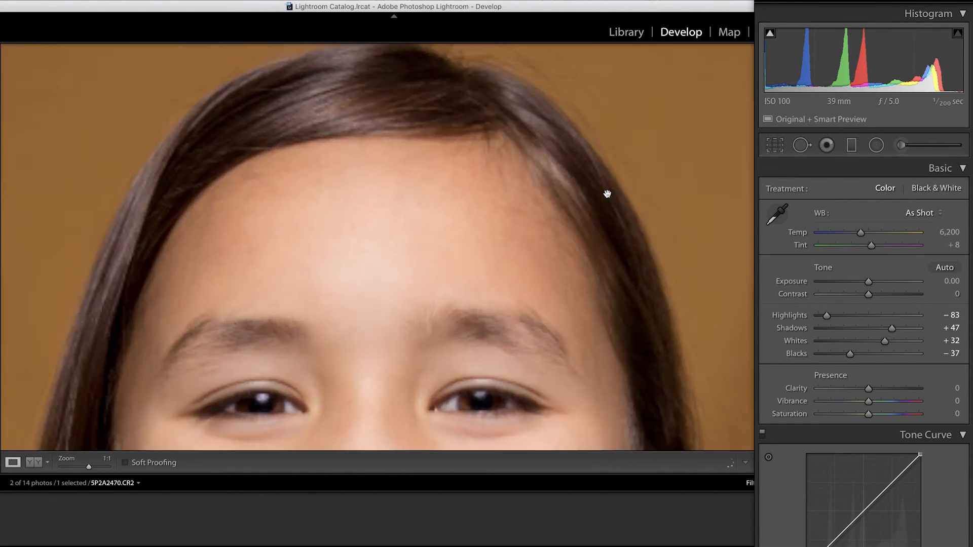
Step: Heal the marks on the front of the shirt with spots of about size 76, undoing a badly placed spot
{"action": "left_click", "coordinate": [609, 197]}
{"action": "key", "text": "q"}
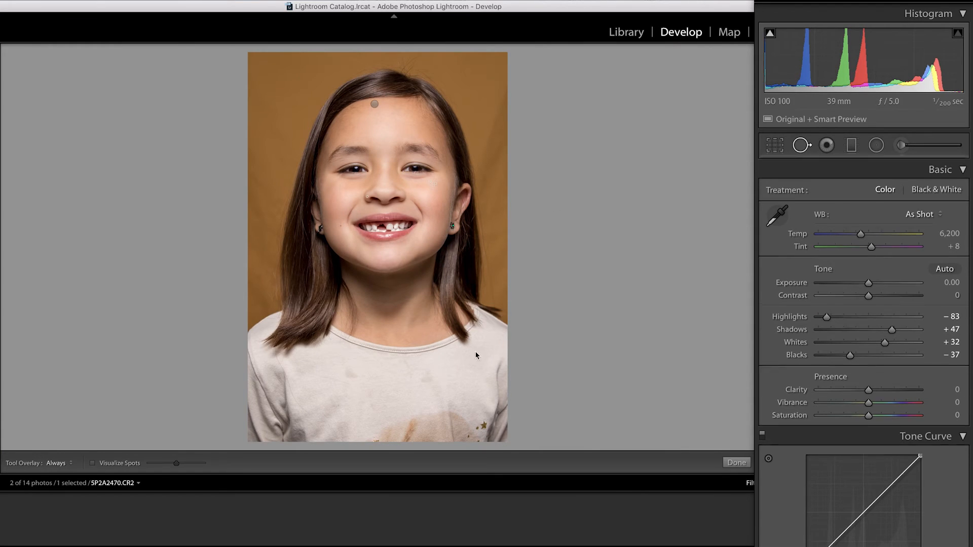
{"action": "left_click", "coordinate": [350, 374]}
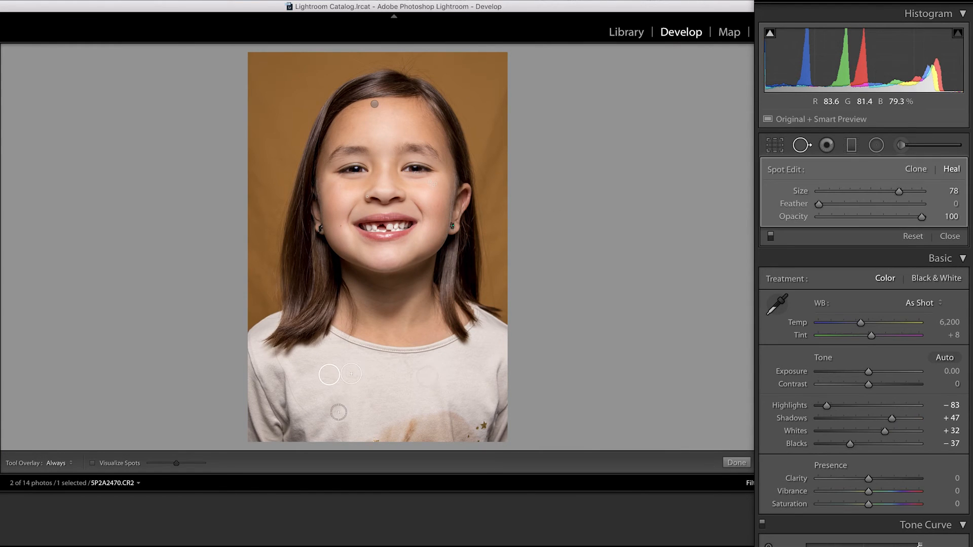
{"action": "key", "text": "ctrl+z"}
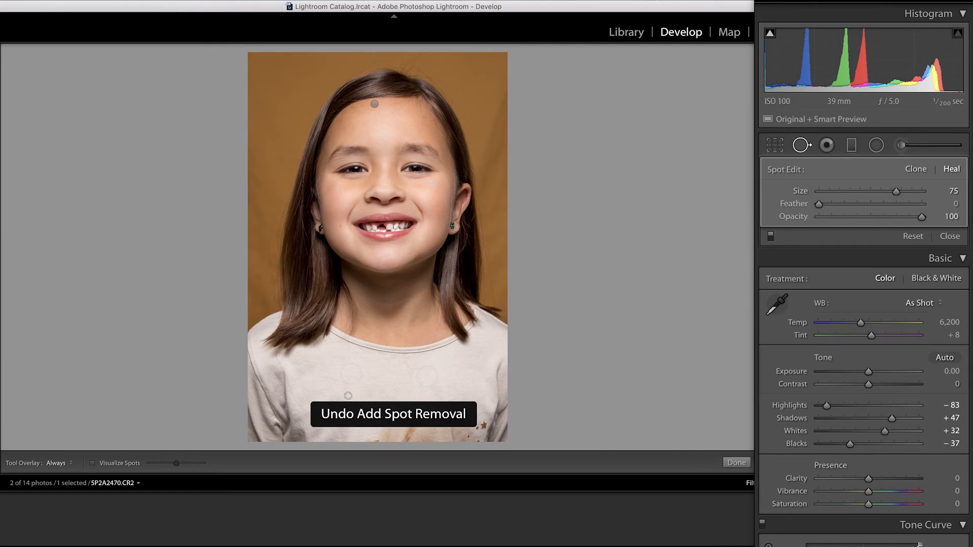
{"action": "left_click", "coordinate": [336, 405]}
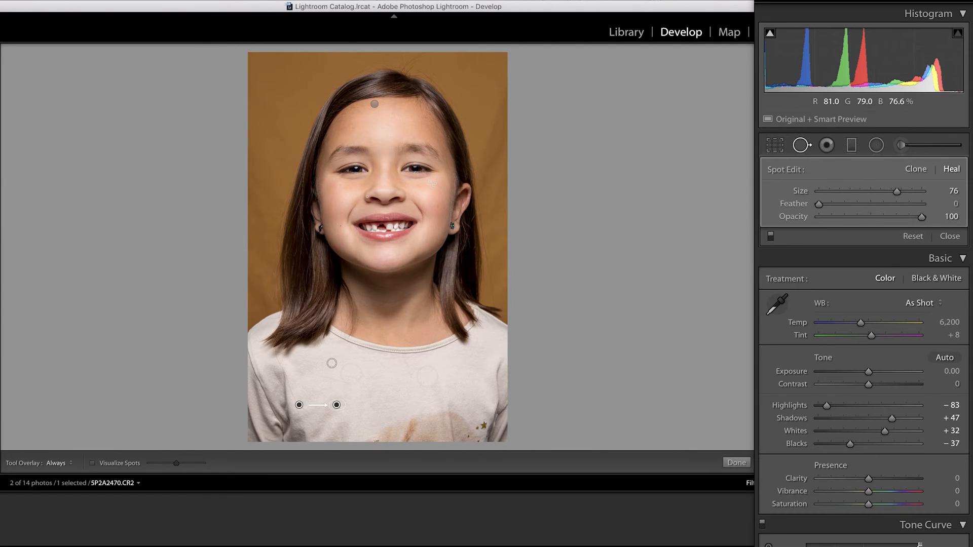
Step: Heal the long loose hairs on the shirt near the sleeve with brush strokes at size 37
{"action": "key", "text": "z"}
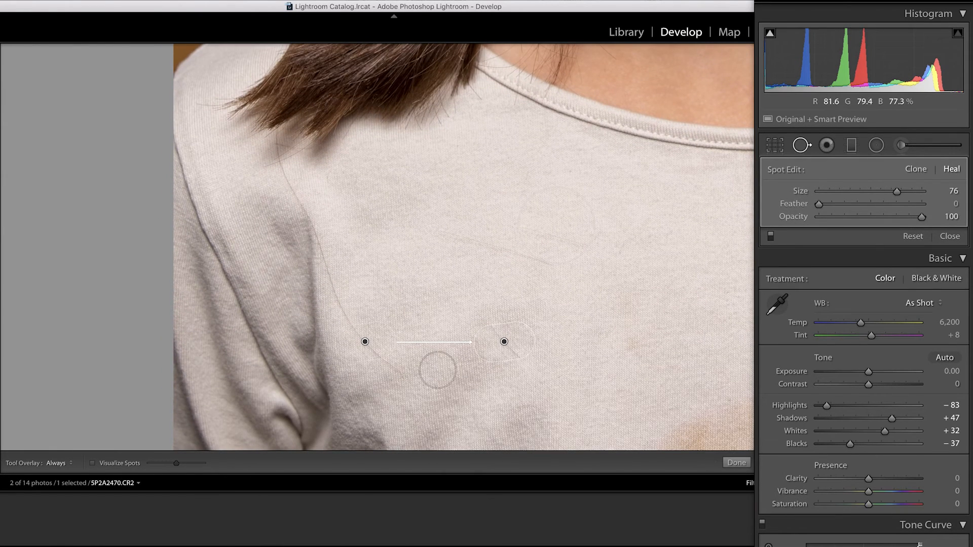
{"action": "scroll", "coordinate": [406, 373], "scroll_direction": "down", "scroll_amount": 5}
{"action": "mouse_move", "coordinate": [402, 373]}
{"action": "left_mouse_down"}
{"action": "mouse_move", "coordinate": [313, 274]}
{"action": "mouse_move", "coordinate": [325, 267]}
{"action": "mouse_move", "coordinate": [331, 278]}
{"action": "mouse_move", "coordinate": [280, 161]}
{"action": "left_mouse_up"}
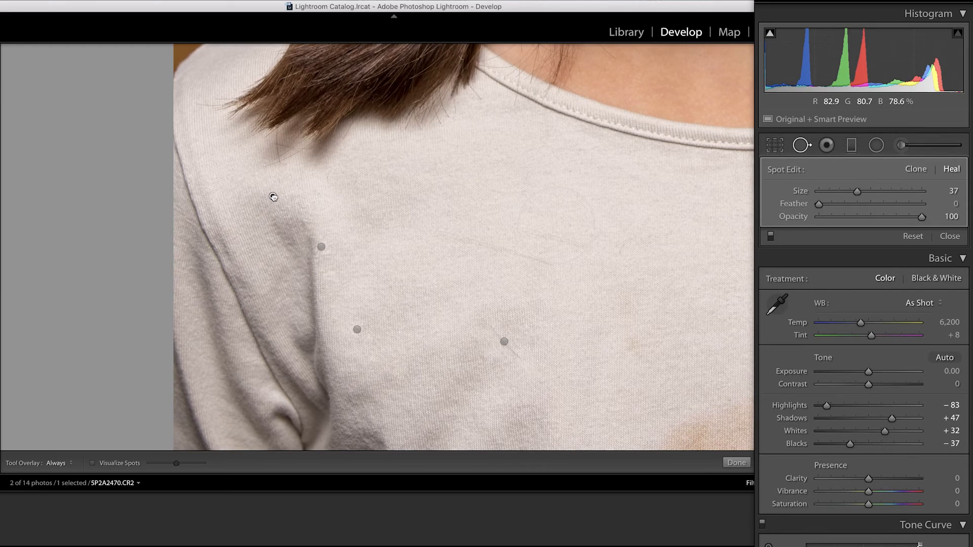
{"action": "left_click_drag", "start_coordinate": [525, 361], "coordinate": [484, 319]}
Step: Heal a spot on the lower edge of the chin at size 37 and a short streak beside the nose bridge at size 21
{"action": "left_click_drag", "start_coordinate": [708, 304], "coordinate": [356, 319]}
{"action": "left_click_drag", "start_coordinate": [576, 302], "coordinate": [583, 476]}
{"action": "left_click_drag", "start_coordinate": [310, 93], "coordinate": [425, 310]}
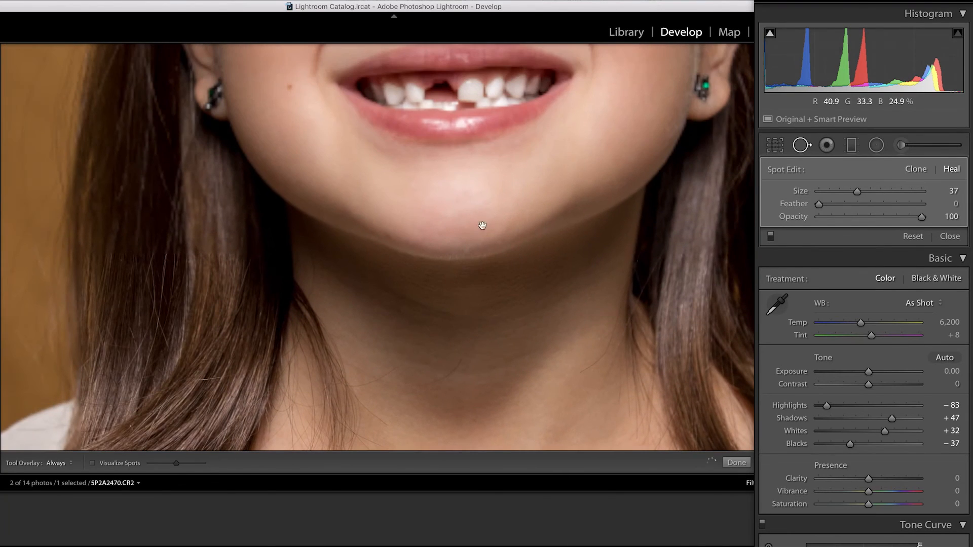
{"action": "left_click", "coordinate": [388, 236]}
{"action": "scroll", "coordinate": [473, 217], "scroll_direction": "up", "scroll_amount": 10}
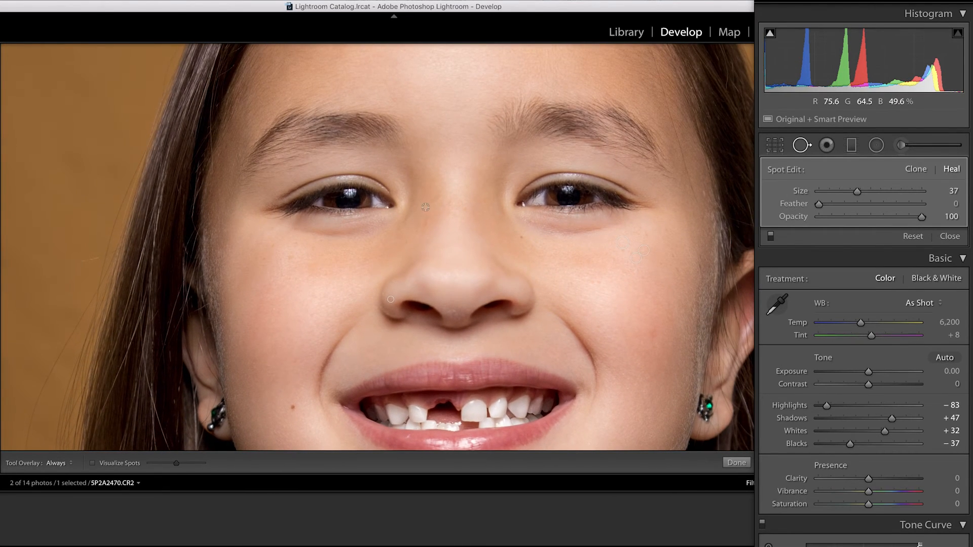
{"action": "left_click_drag", "start_coordinate": [426, 208], "coordinate": [426, 219]}
Step: Heal the areas under both eyes with strokes at size 37 and opacity 37, then close the Spot Removal tool
{"action": "left_click_drag", "start_coordinate": [522, 221], "coordinate": [547, 228]}
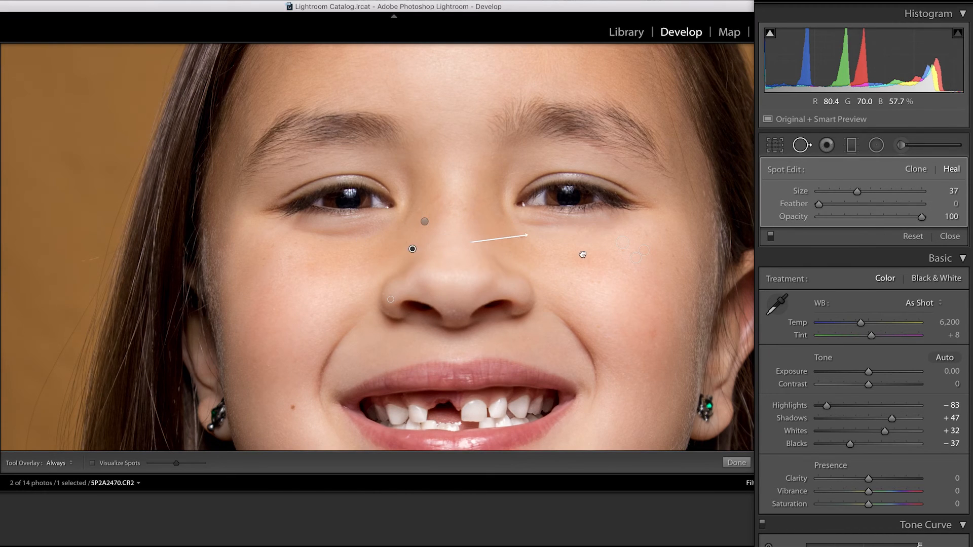
{"action": "left_click_drag", "start_coordinate": [921, 217], "coordinate": [851, 223]}
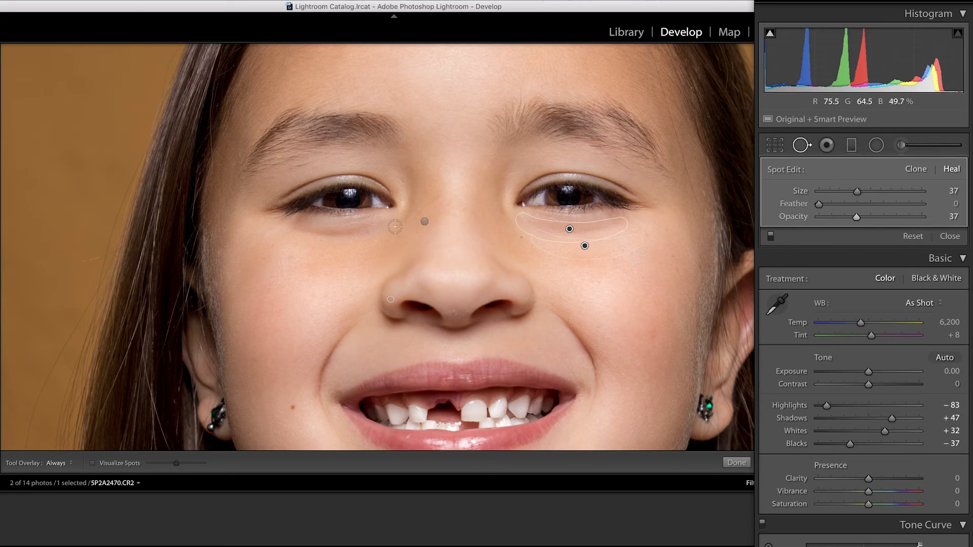
{"action": "left_click_drag", "start_coordinate": [375, 225], "coordinate": [289, 230]}
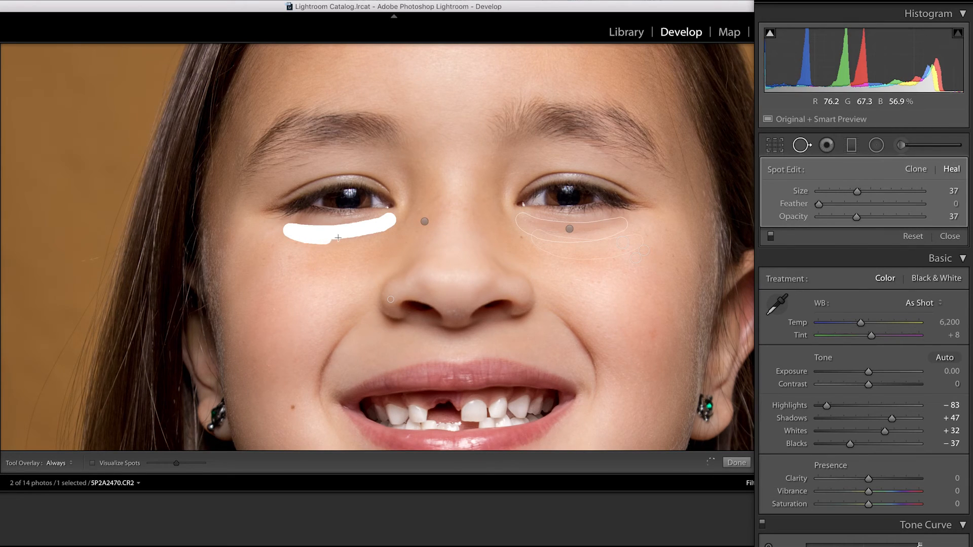
{"action": "left_click_drag", "start_coordinate": [388, 224], "coordinate": [388, 223]}
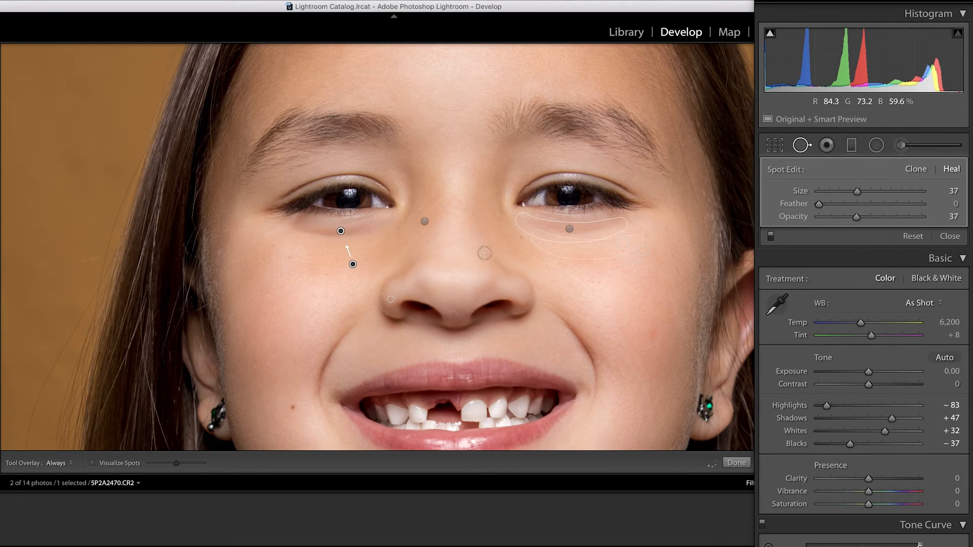
{"action": "key", "text": "z"}
{"action": "left_click", "coordinate": [800, 145]}
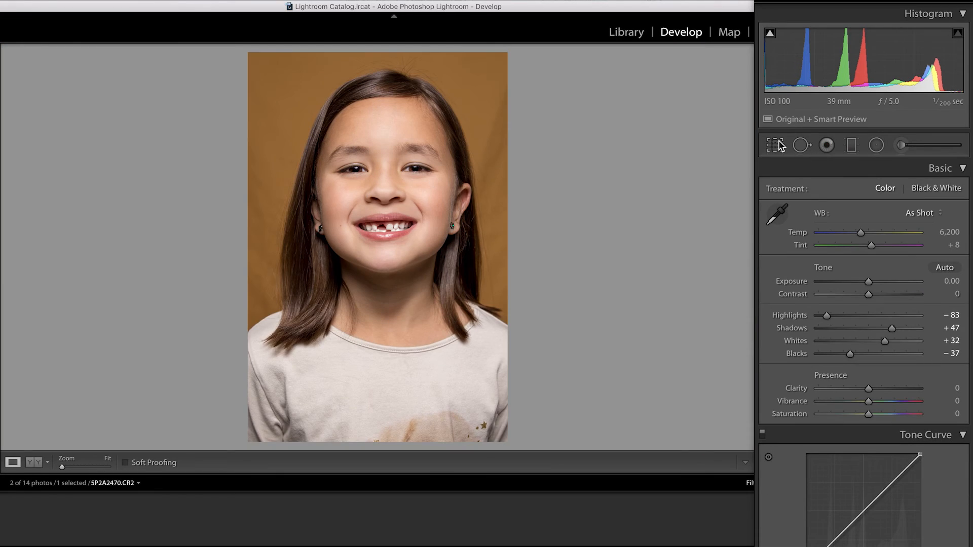
Step: Crop the photo slightly tighter at the original aspect ratio, reposition it to center the girl and apply the crop
{"action": "left_click", "coordinate": [778, 145]}
{"action": "left_click_drag", "start_coordinate": [248, 248], "coordinate": [252, 247]}
{"action": "left_click_drag", "start_coordinate": [348, 263], "coordinate": [318, 270]}
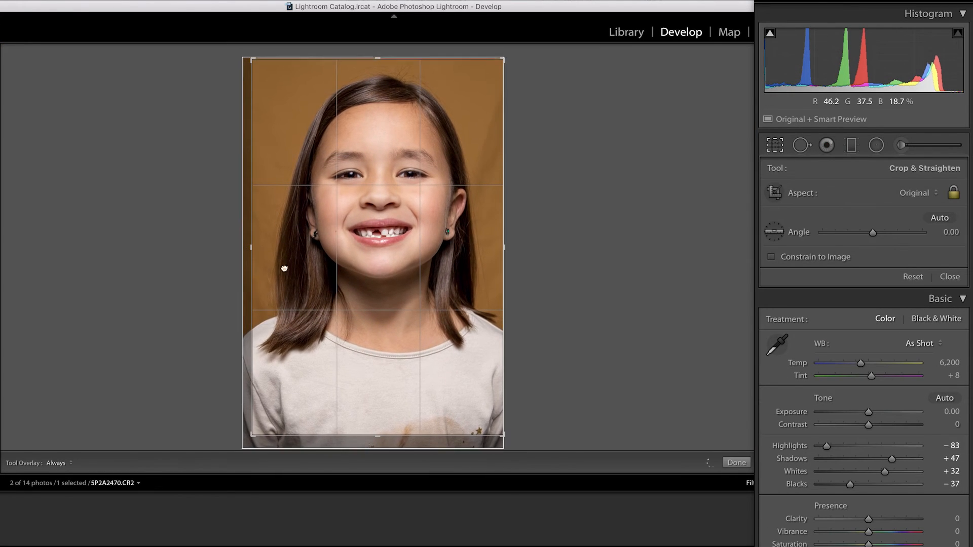
{"action": "left_click_drag", "start_coordinate": [250, 249], "coordinate": [252, 249]}
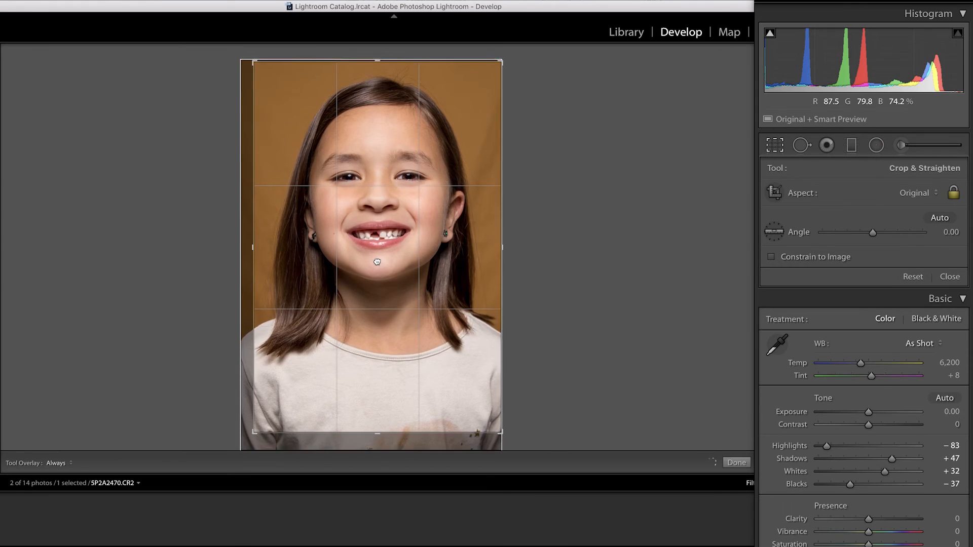
{"action": "left_click", "coordinate": [736, 463]}
Step: Set up a new adjustment brush mask with effects reset, Clarity -58, Sharpness -48 and brush size 11
{"action": "key", "text": "k"}
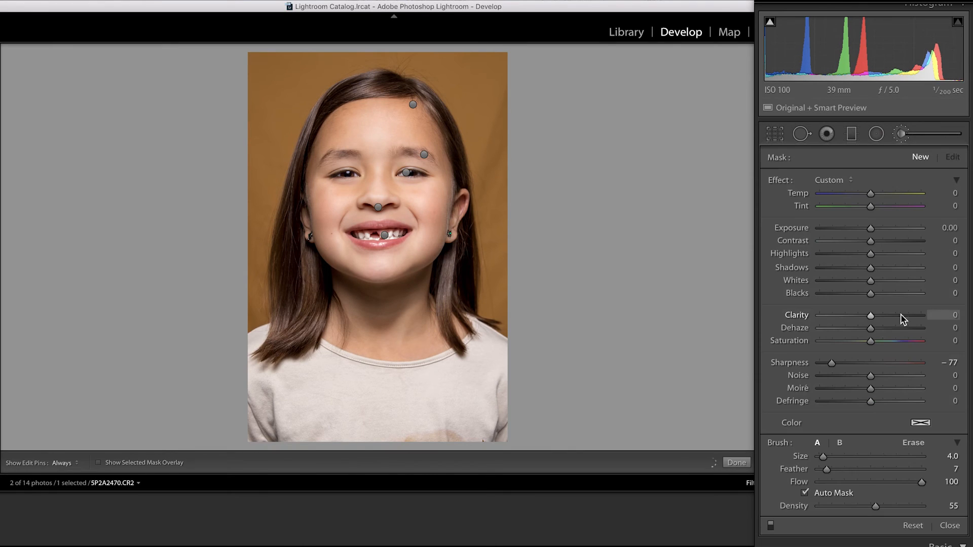
{"action": "left_click", "coordinate": [827, 178]}
{"action": "left_click", "coordinate": [777, 179]}
{"action": "double_click", "coordinate": [777, 180]}
{"action": "scroll", "coordinate": [497, 203], "scroll_direction": "up", "scroll_amount": 3}
{"action": "left_click_drag", "start_coordinate": [871, 363], "coordinate": [847, 364]}
{"action": "left_click_drag", "start_coordinate": [871, 316], "coordinate": [841, 315]}
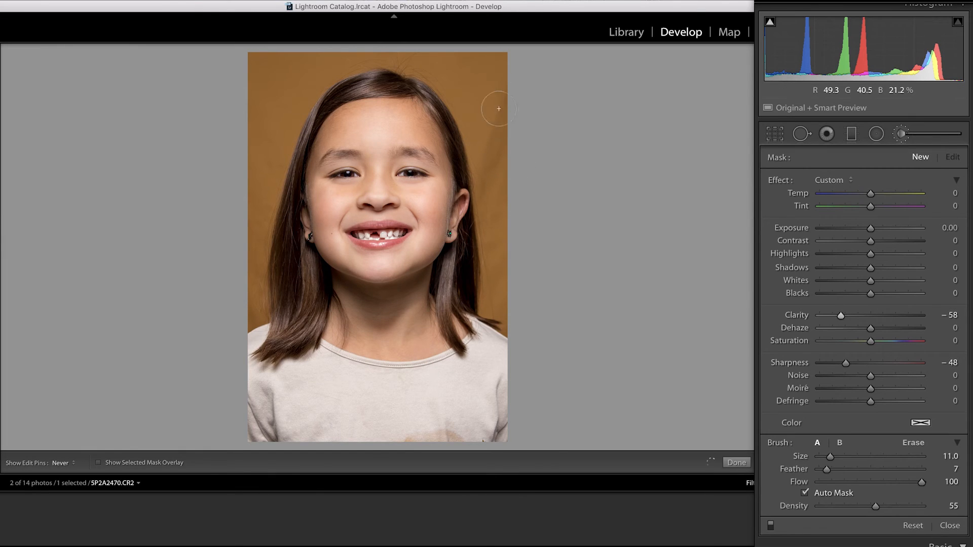
Step: Paint the softening mask over the whole background around the girl with the mask overlay shown
{"action": "left_click_drag", "start_coordinate": [462, 64], "coordinate": [492, 299]}
{"action": "key", "text": "o"}
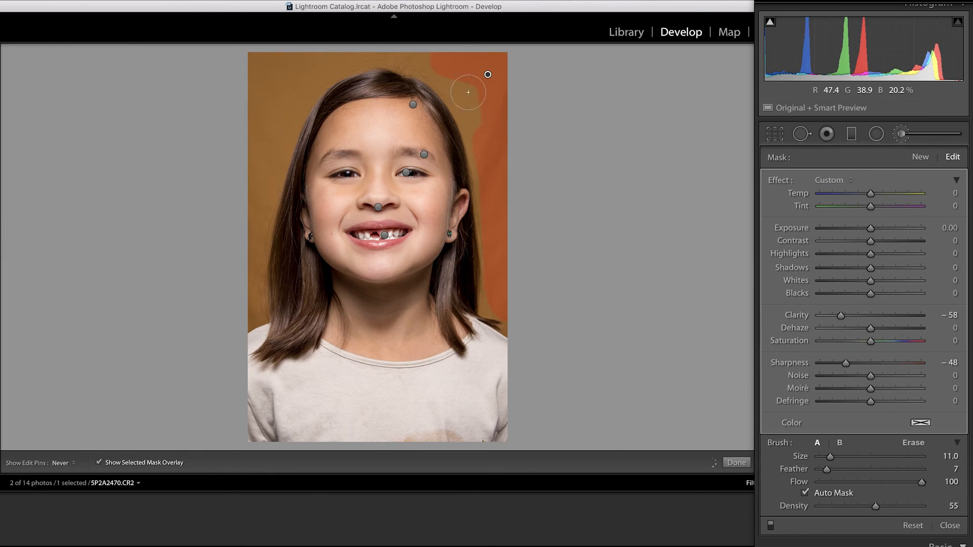
{"action": "left_click_drag", "start_coordinate": [252, 224], "coordinate": [279, 121]}
{"action": "mouse_move", "coordinate": [262, 65]}
{"action": "left_mouse_down"}
{"action": "mouse_move", "coordinate": [486, 222]}
{"action": "mouse_move", "coordinate": [480, 120]}
{"action": "mouse_move", "coordinate": [442, 72]}
{"action": "mouse_move", "coordinate": [490, 116]}
{"action": "left_mouse_up"}
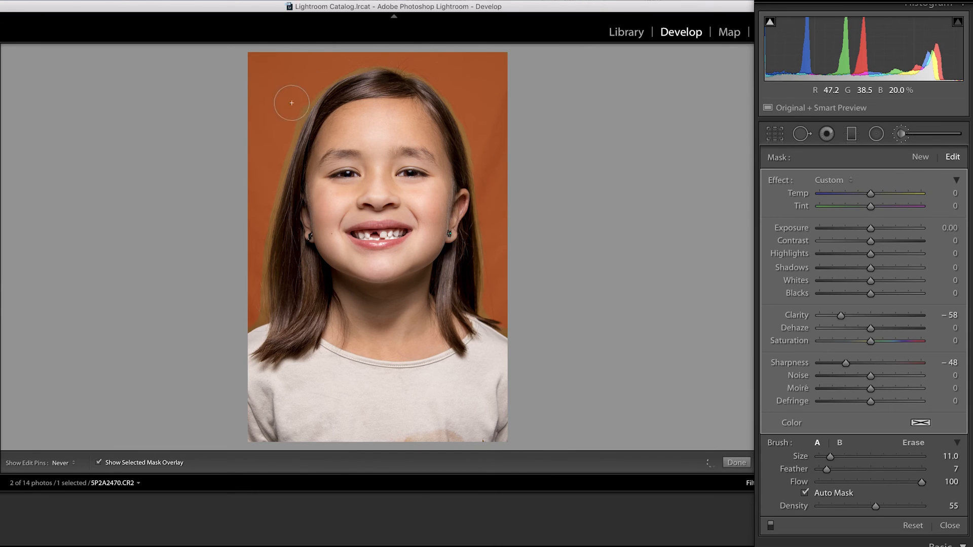
Step: Show the edit pins, hide the overlay, set the background mask's Sharpness to -94 and Noise to -93, and close the brush
{"action": "key", "text": "h"}
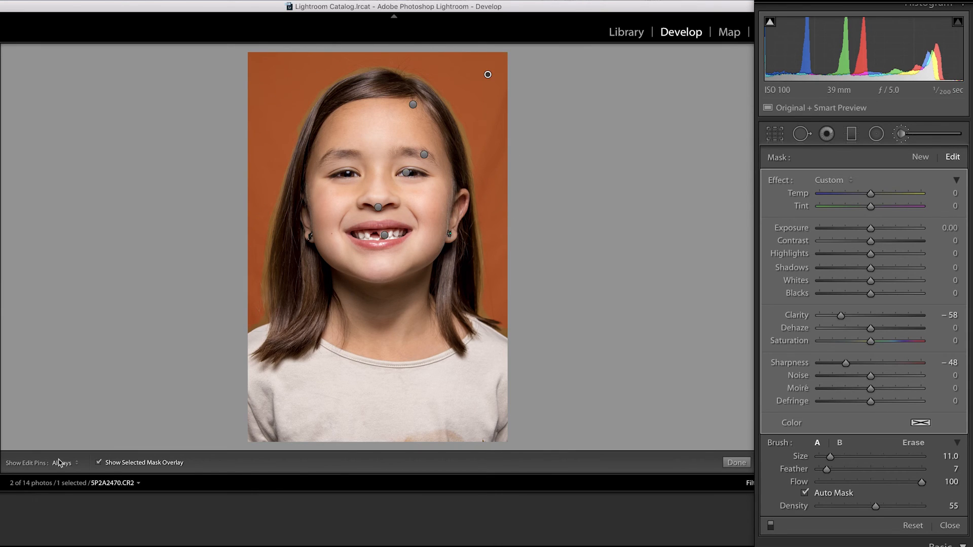
{"action": "left_click", "coordinate": [99, 462]}
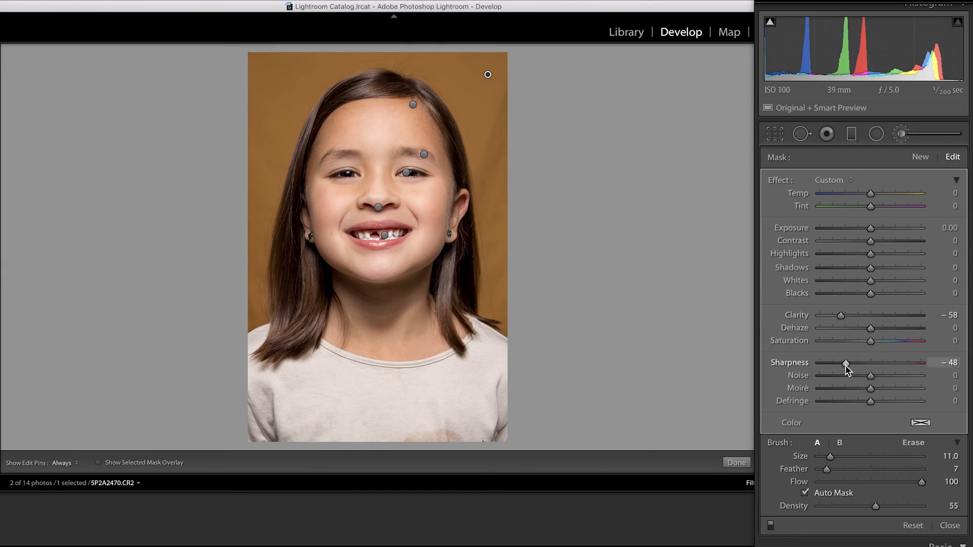
{"action": "left_click_drag", "start_coordinate": [930, 361], "coordinate": [823, 376]}
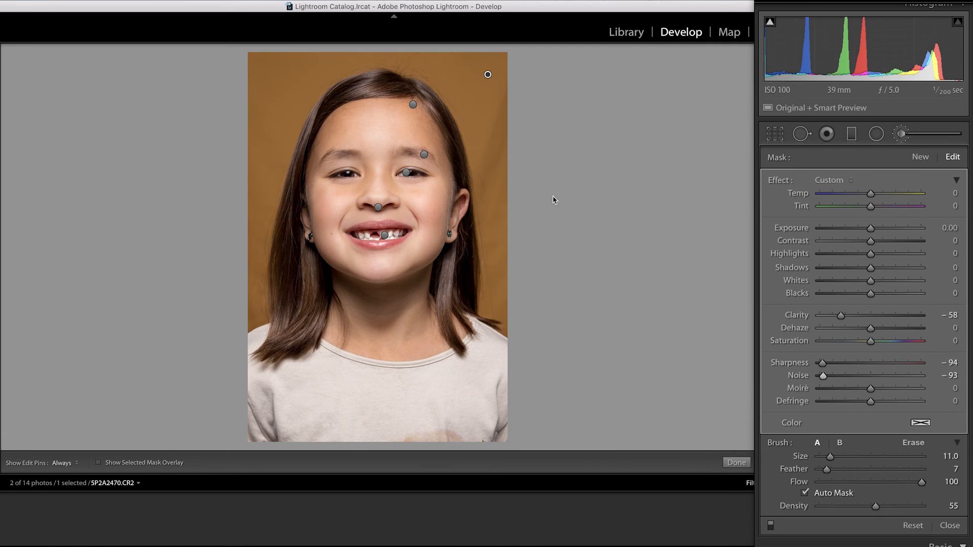
{"action": "left_click", "coordinate": [485, 139]}
{"action": "left_click", "coordinate": [517, 191]}
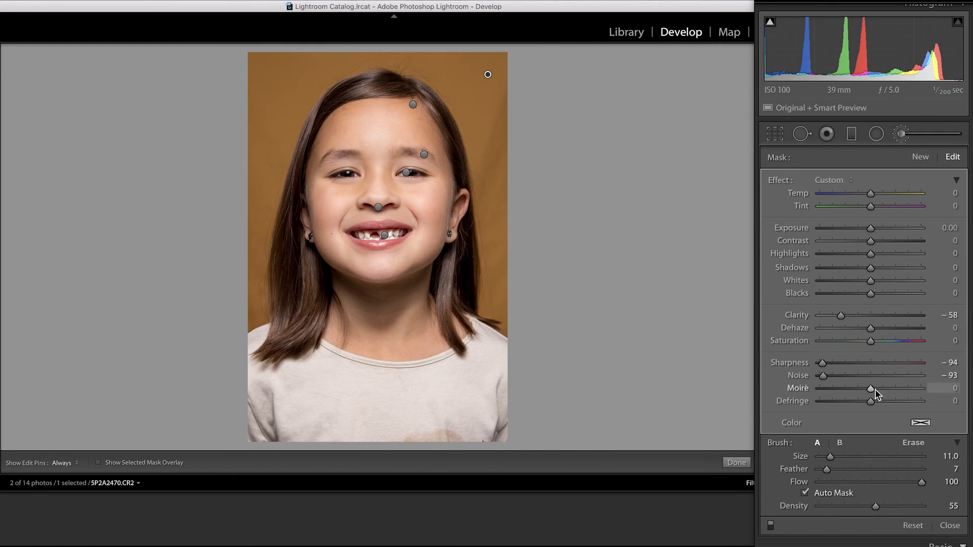
{"action": "key", "text": "k"}
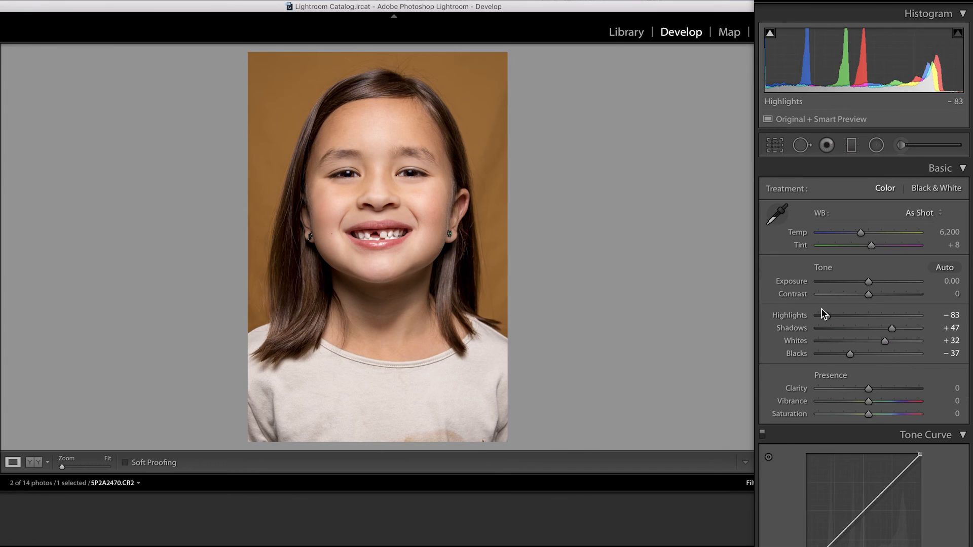
Step: Refine the portrait's overall tones by setting Highlights to -100, Whites to +42 and Exposure to -0.10
{"action": "left_click_drag", "start_coordinate": [823, 317], "coordinate": [824, 316]}
{"action": "left_click_drag", "start_coordinate": [885, 341], "coordinate": [890, 343]}
{"action": "left_click_drag", "start_coordinate": [825, 319], "coordinate": [819, 319]}
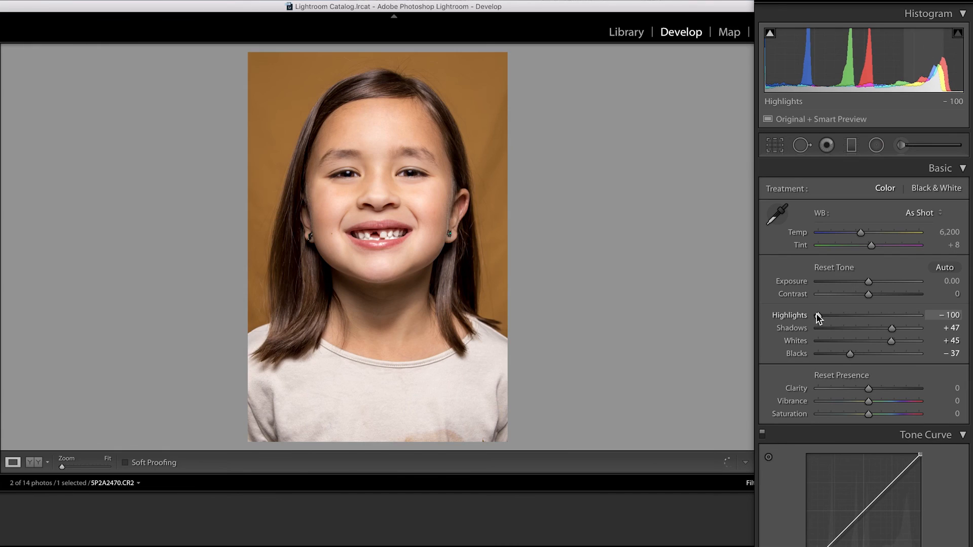
{"action": "left_click_drag", "start_coordinate": [889, 342], "coordinate": [887, 342]}
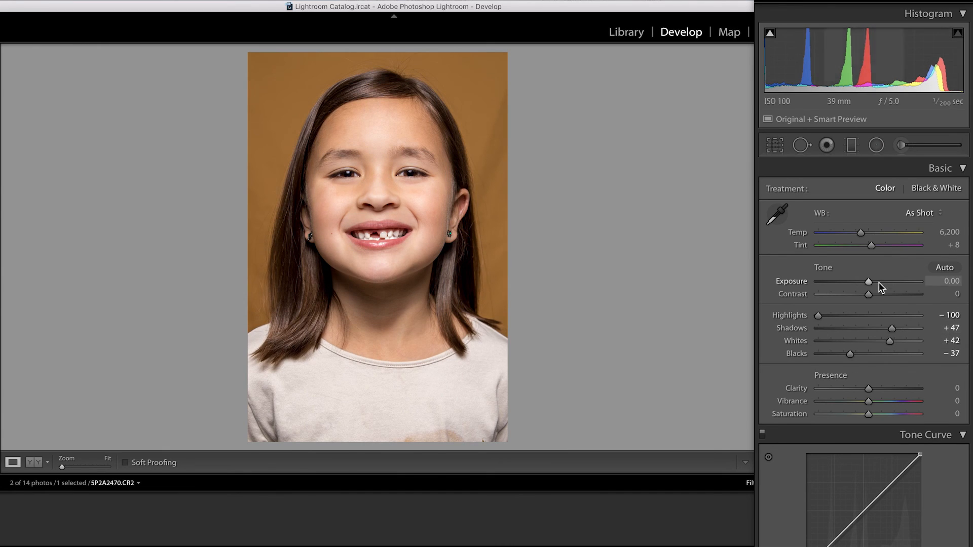
{"action": "left_click_drag", "start_coordinate": [869, 281], "coordinate": [868, 283]}
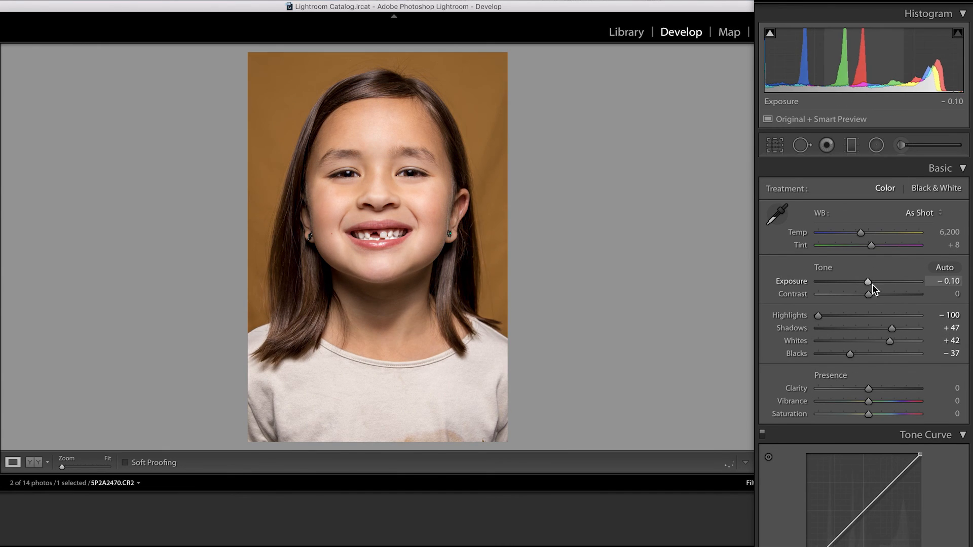
Step: Switch the white balance to a preset that gives Tint 0, and warm the photo to Temp 6,377
{"action": "scroll", "coordinate": [882, 341], "scroll_direction": "down", "scroll_amount": 10}
{"action": "scroll", "coordinate": [882, 343], "scroll_direction": "up", "scroll_amount": 10}
{"action": "left_click", "coordinate": [920, 213]}
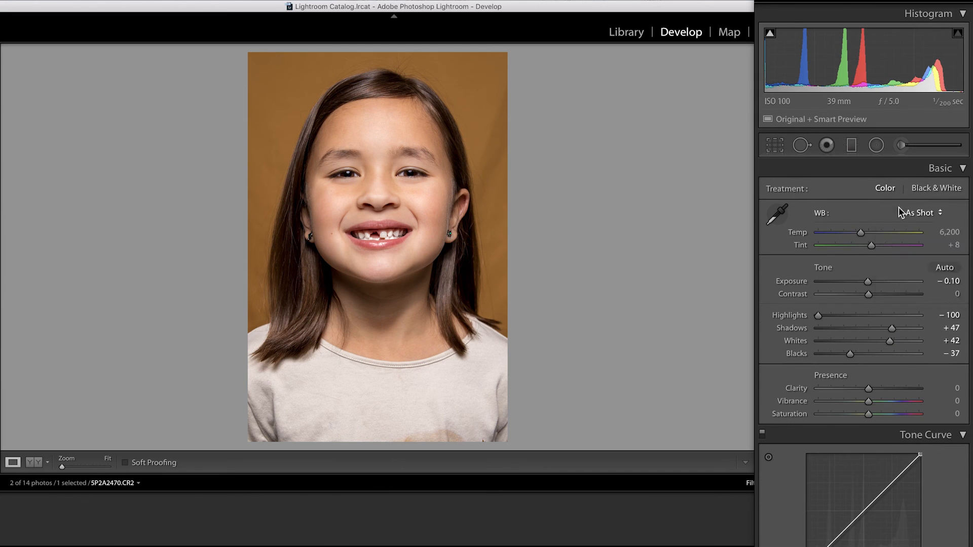
{"action": "left_click", "coordinate": [923, 282]}
{"action": "left_click_drag", "start_coordinate": [855, 233], "coordinate": [863, 232]}
Step: Darken the photo's edges slightly with a Highlight Priority post-crop vignette, Amount -9
{"action": "scroll", "coordinate": [887, 330], "scroll_direction": "down", "scroll_amount": 10}
{"action": "scroll", "coordinate": [887, 330], "scroll_direction": "down", "scroll_amount": 6}
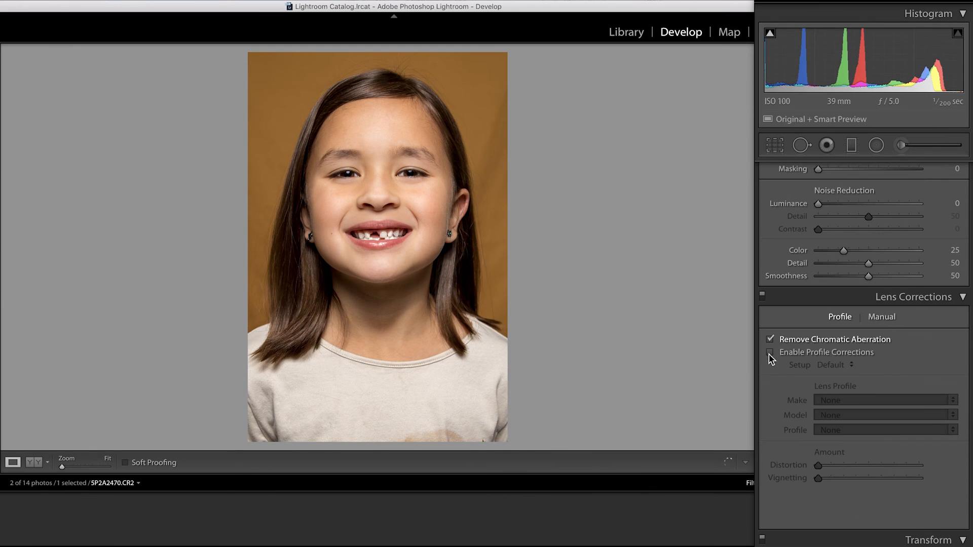
{"action": "scroll", "coordinate": [930, 419], "scroll_direction": "up", "scroll_amount": 4}
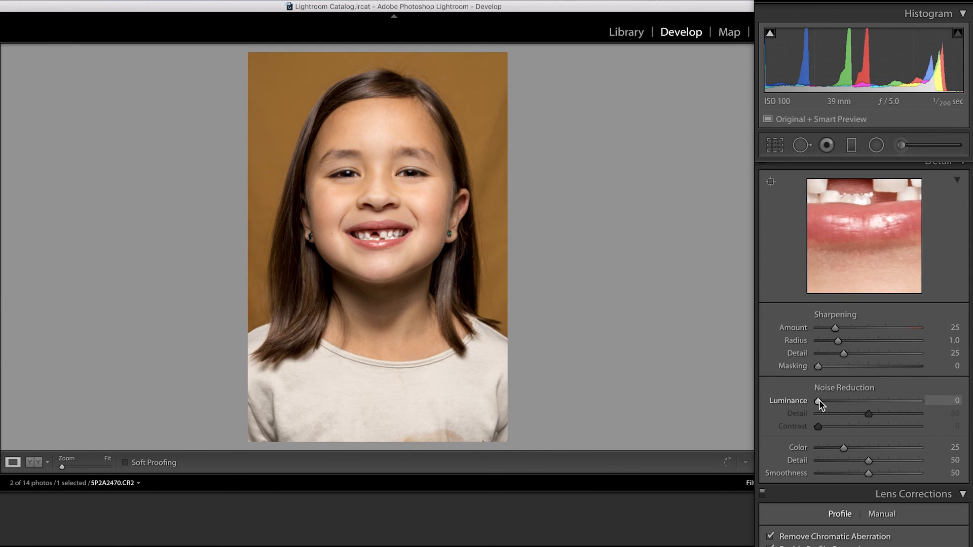
{"action": "scroll", "coordinate": [861, 401], "scroll_direction": "down", "scroll_amount": 10}
{"action": "left_click_drag", "start_coordinate": [868, 411], "coordinate": [862, 413]}
{"action": "scroll", "coordinate": [861, 412], "scroll_direction": "up", "scroll_amount": 1}
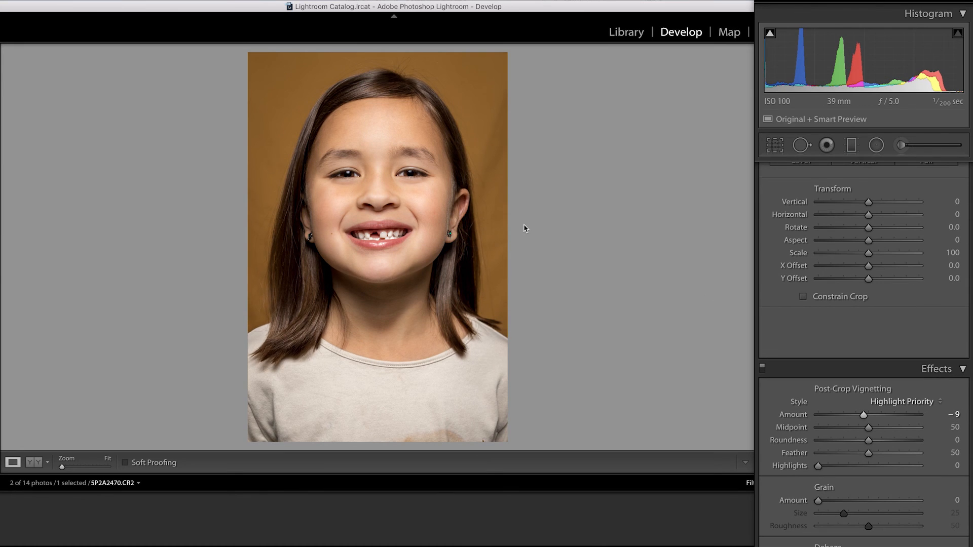
{"action": "scroll", "coordinate": [909, 414], "scroll_direction": "up", "scroll_amount": 15}
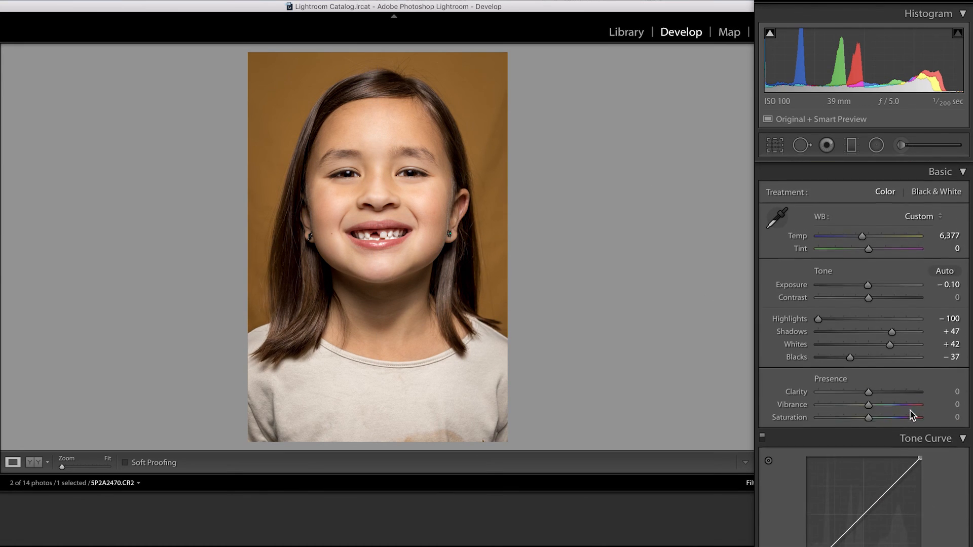